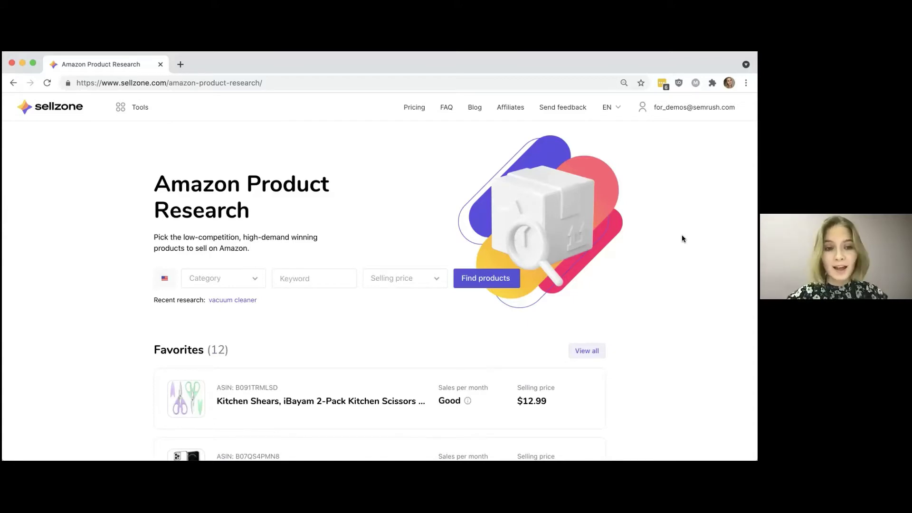
Step: Filter the categories to Baby Products and Beauty & Personal Care
{"action": "scroll", "coordinate": [682, 237], "scroll_direction": "down", "scroll_amount": 2}
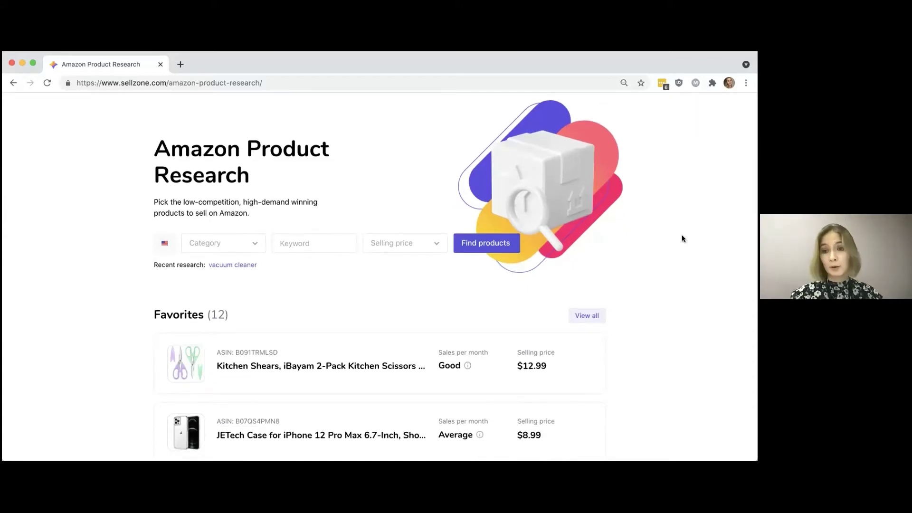
{"action": "scroll", "coordinate": [682, 237], "scroll_direction": "up", "scroll_amount": 1}
{"action": "left_click", "coordinate": [221, 268]}
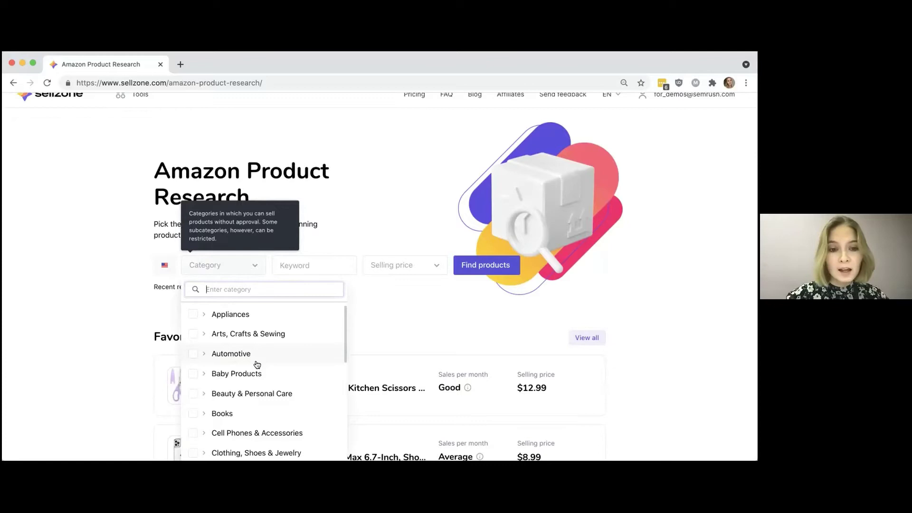
{"action": "scroll", "coordinate": [257, 365], "scroll_direction": "down", "scroll_amount": 1}
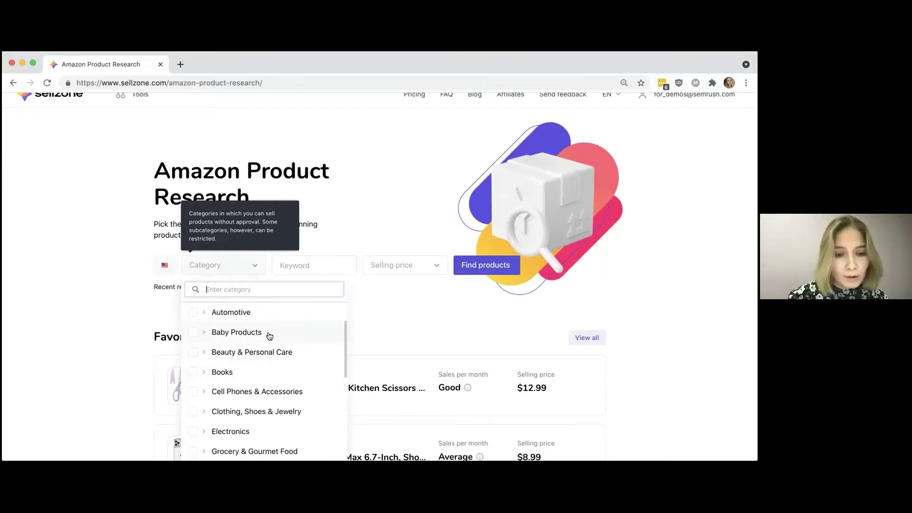
{"action": "left_click", "coordinate": [193, 333]}
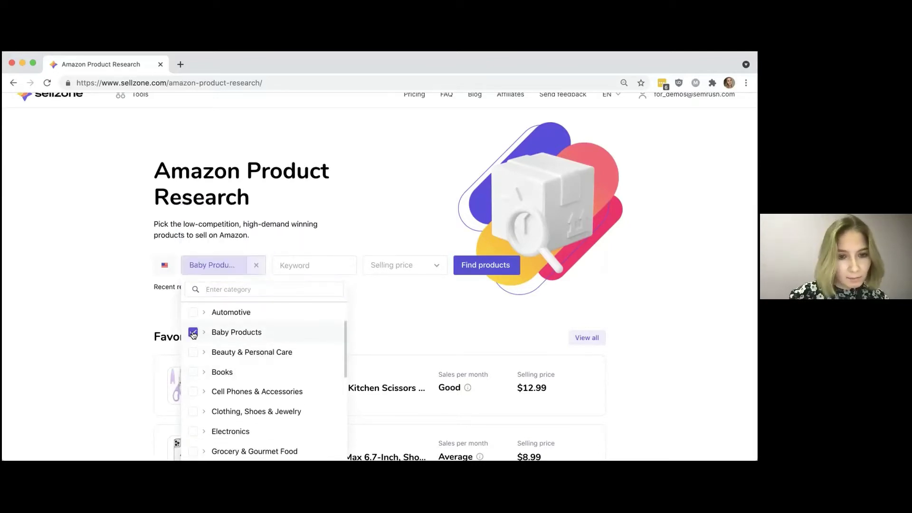
{"action": "left_click", "coordinate": [192, 352]}
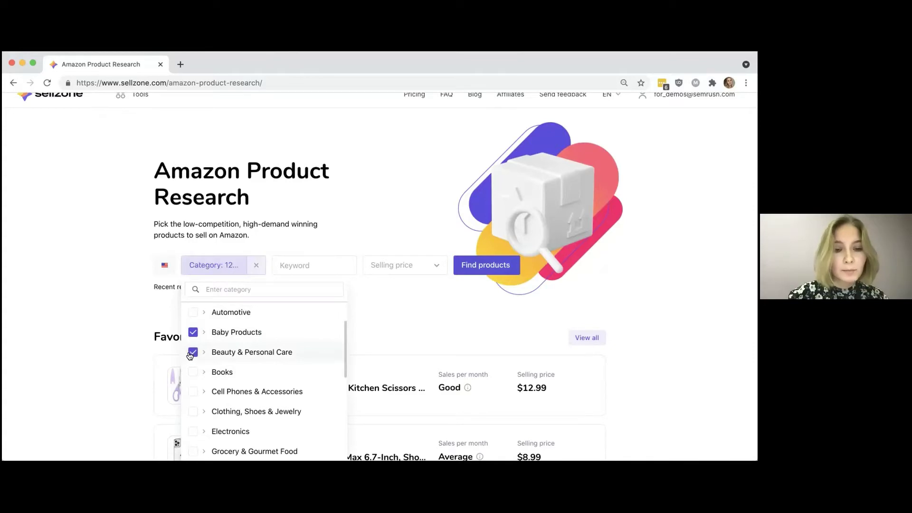
{"action": "left_click", "coordinate": [392, 330]}
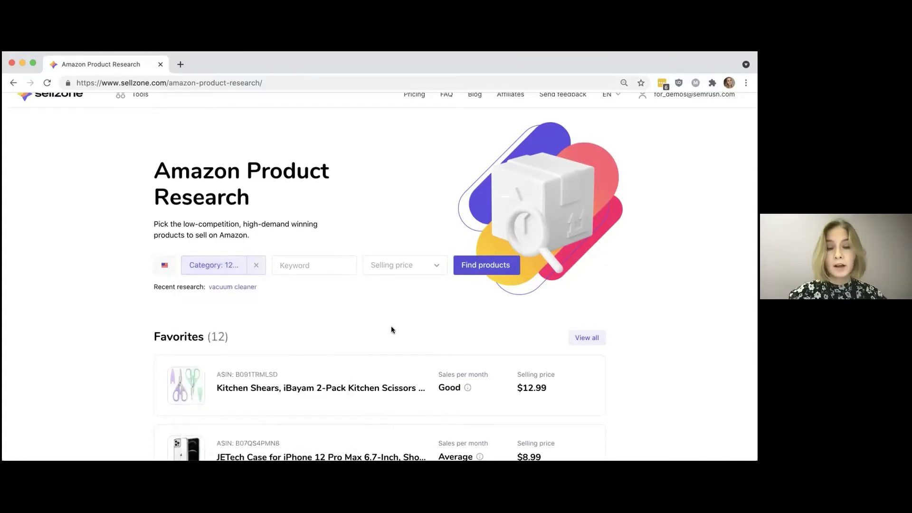
Step: Limit results to Low selling price and run the product search
{"action": "left_click", "coordinate": [314, 266]}
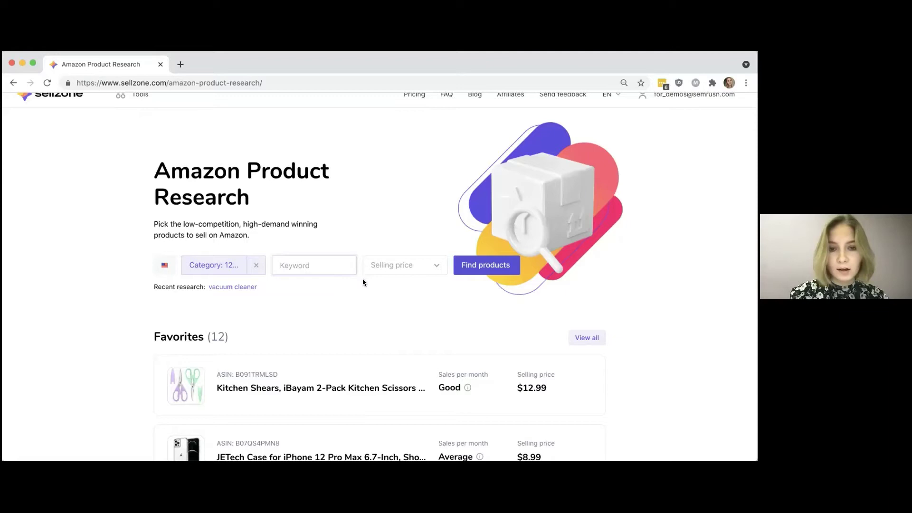
{"action": "left_click", "coordinate": [394, 269]}
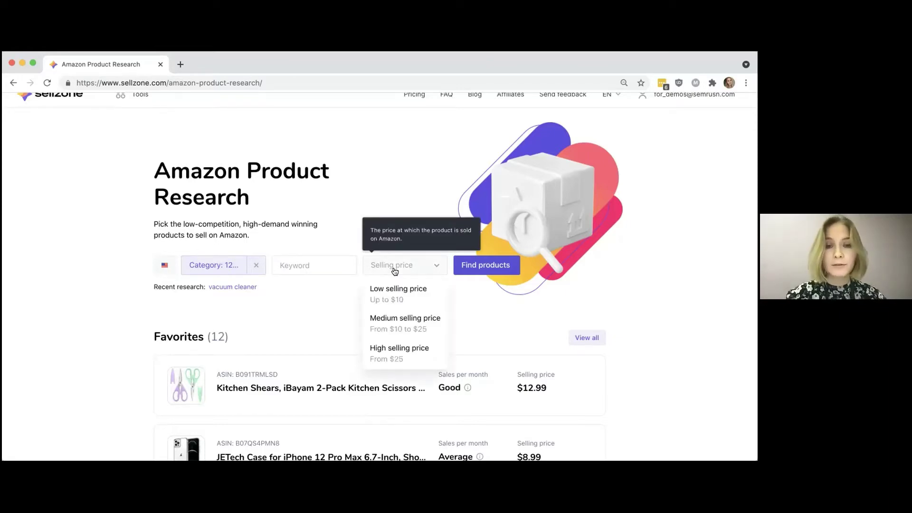
{"action": "left_click", "coordinate": [401, 299]}
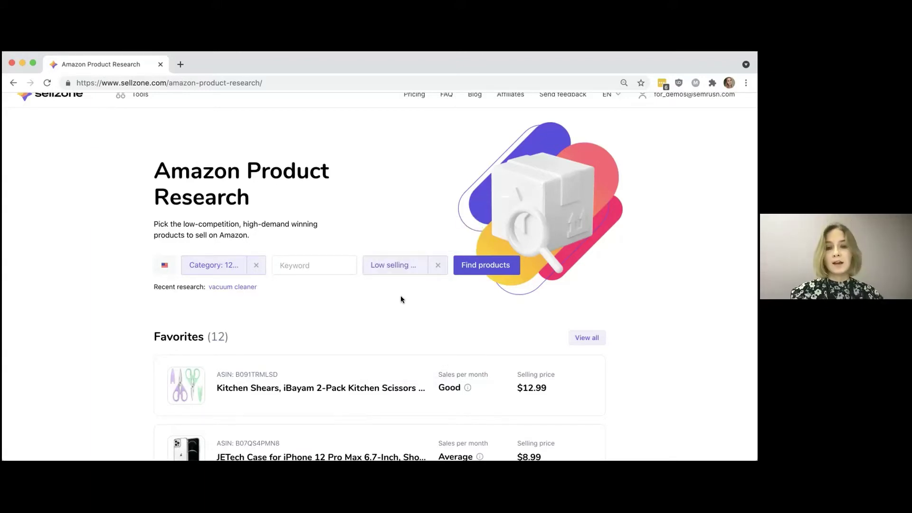
{"action": "left_click", "coordinate": [478, 263]}
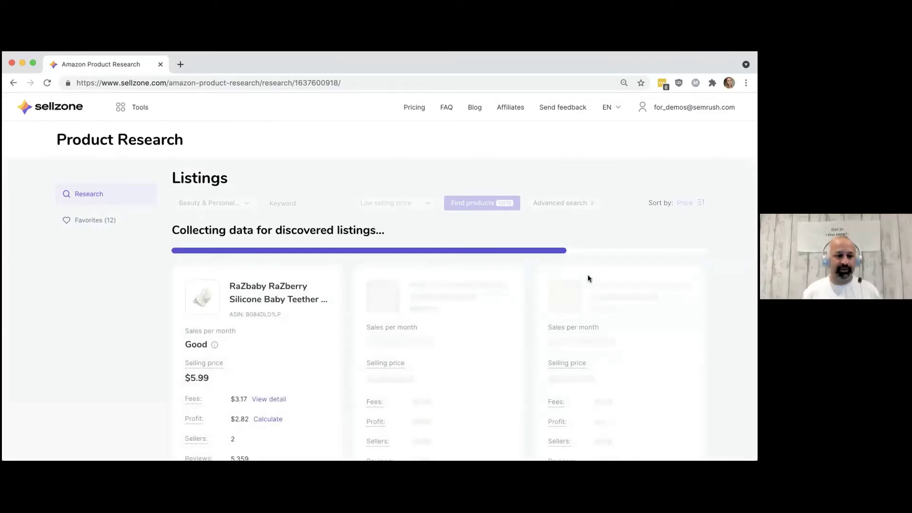
Step: Scroll through the 46 low-priced listings, led by Nanobebe pacifiers at $4.49
{"action": "scroll", "coordinate": [659, 249], "scroll_direction": "down", "scroll_amount": 1}
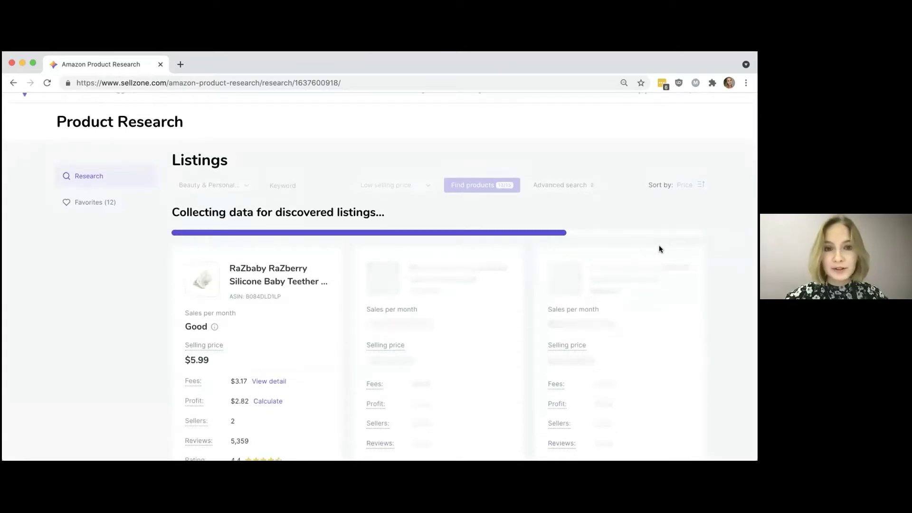
{"action": "scroll", "coordinate": [660, 249], "scroll_direction": "down", "scroll_amount": 5}
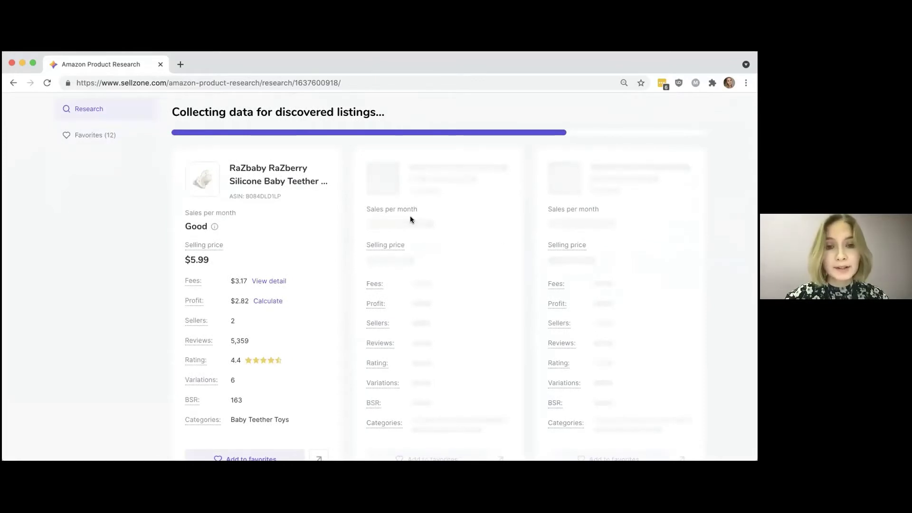
{"action": "scroll", "coordinate": [264, 243], "scroll_direction": "down", "scroll_amount": 1}
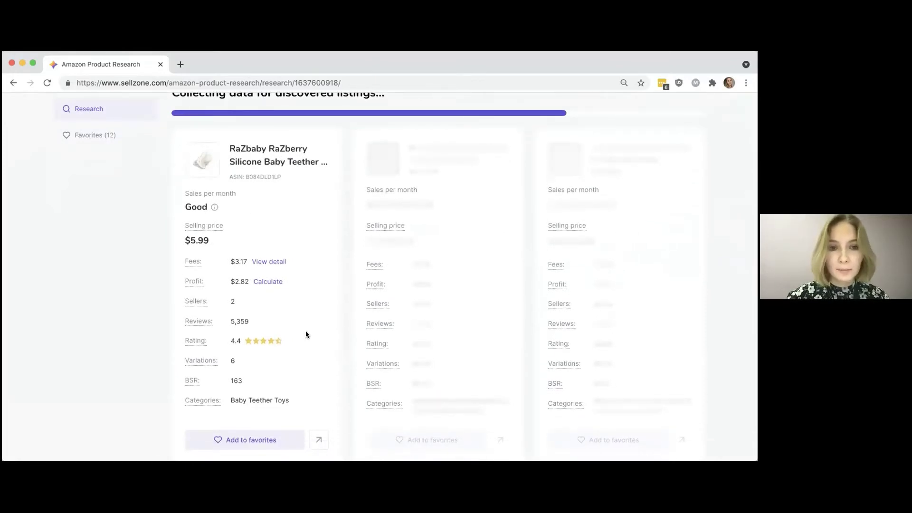
{"action": "scroll", "coordinate": [328, 212], "scroll_direction": "down", "scroll_amount": 1}
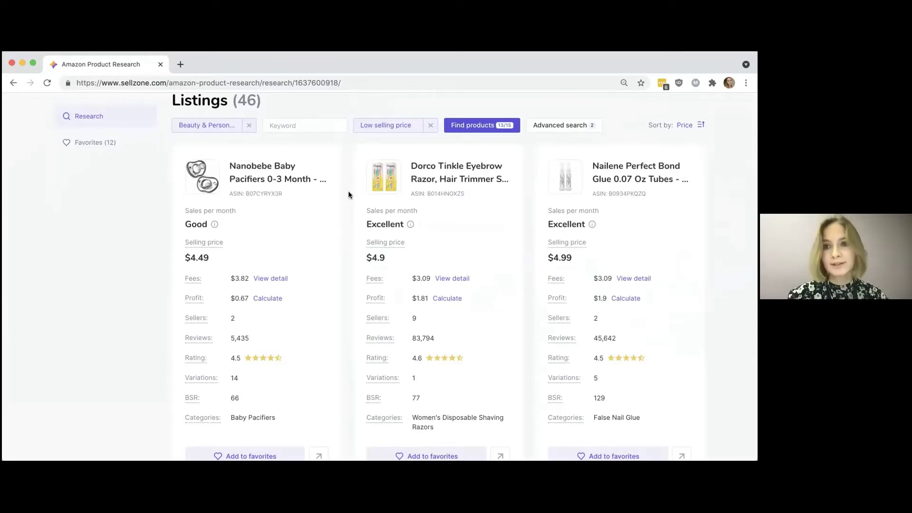
{"action": "scroll", "coordinate": [349, 192], "scroll_direction": "down", "scroll_amount": 1}
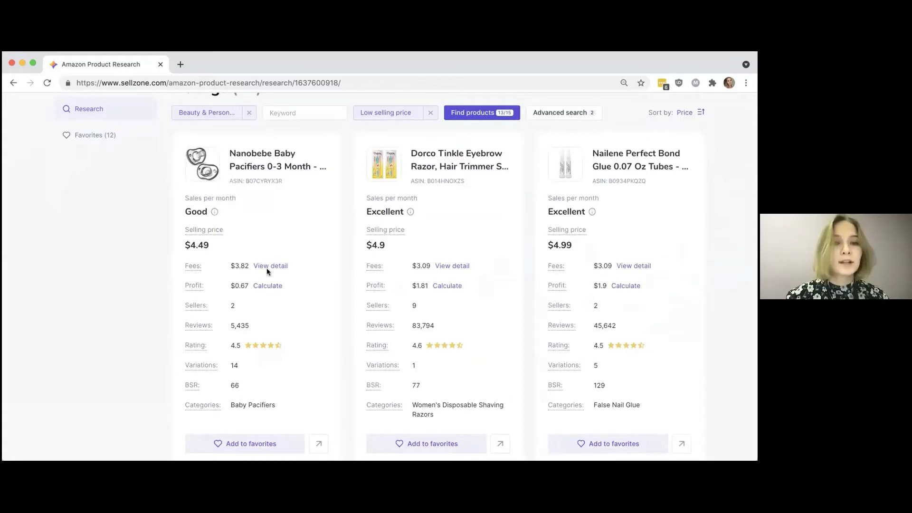
{"action": "scroll", "coordinate": [252, 229], "scroll_direction": "down", "scroll_amount": 1}
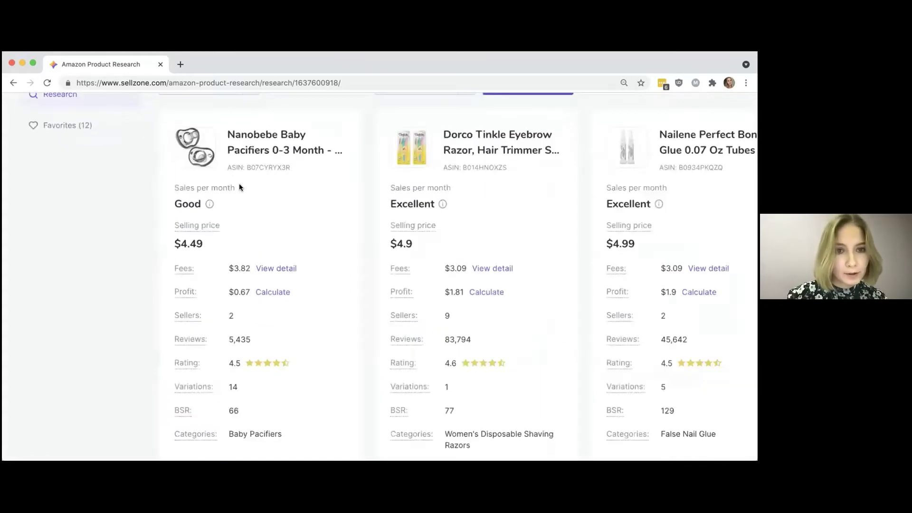
{"action": "key", "text": "super+plus"}
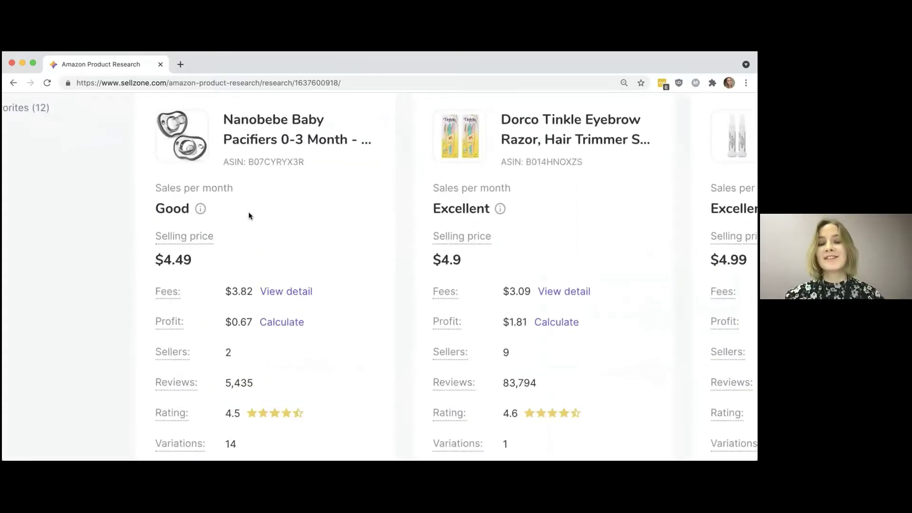
{"action": "scroll", "coordinate": [249, 200], "scroll_direction": "down", "scroll_amount": 1}
{"action": "mouse_move", "coordinate": [200, 187]}
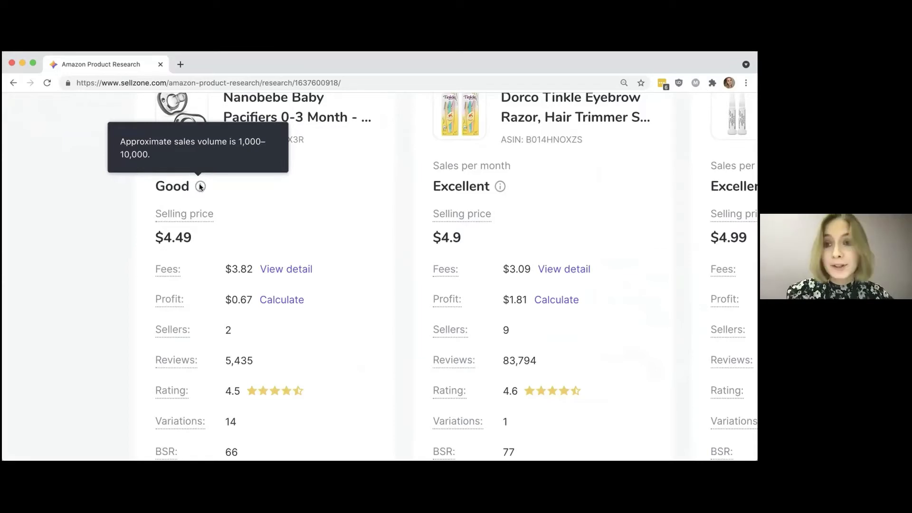
{"action": "scroll", "coordinate": [265, 202], "scroll_direction": "down", "scroll_amount": 2}
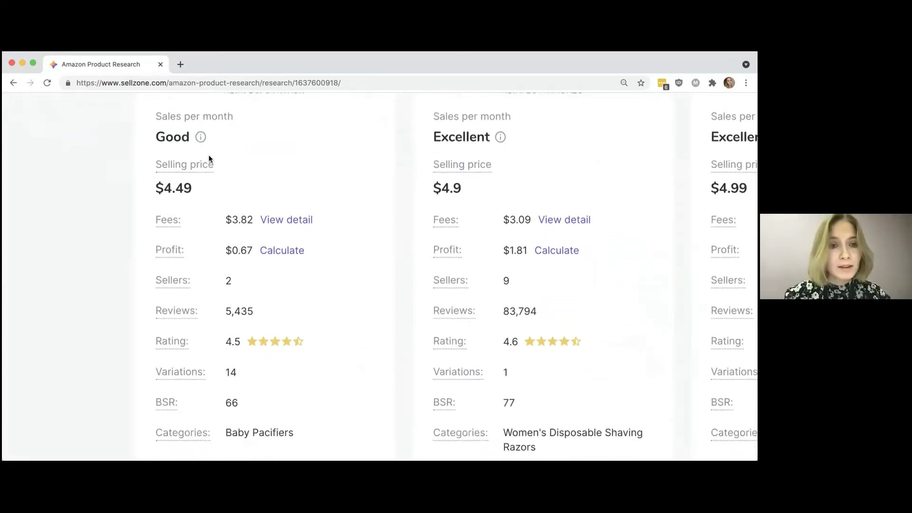
{"action": "key", "text": "ctrl+minus"}
{"action": "key", "text": "ctrl+minus"}
{"action": "key", "text": "ctrl+minus"}
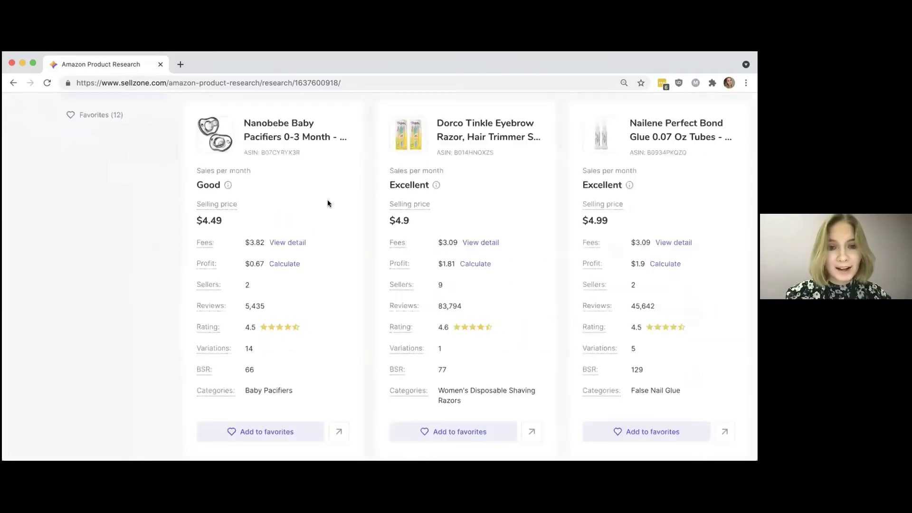
{"action": "key", "text": "ctrl+minus"}
{"action": "scroll", "coordinate": [328, 203], "scroll_direction": "down", "scroll_amount": 2}
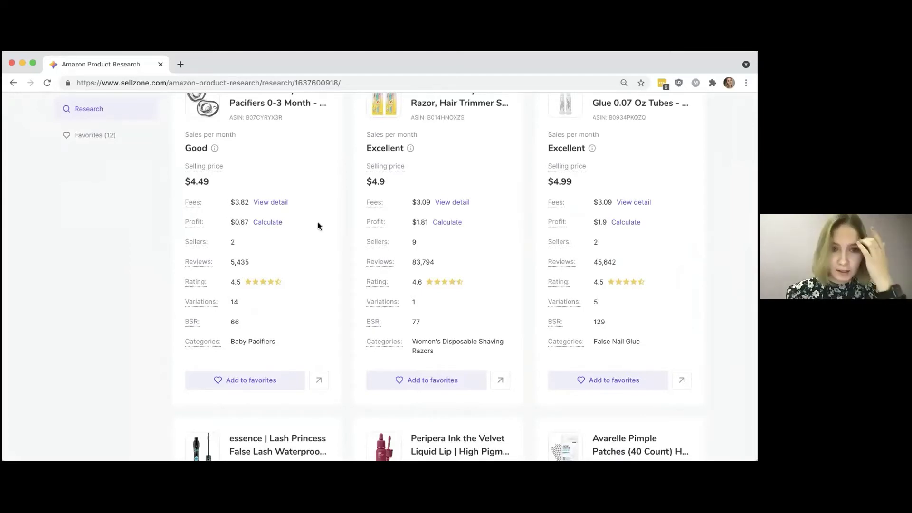
{"action": "scroll", "coordinate": [318, 223], "scroll_direction": "up", "scroll_amount": 1}
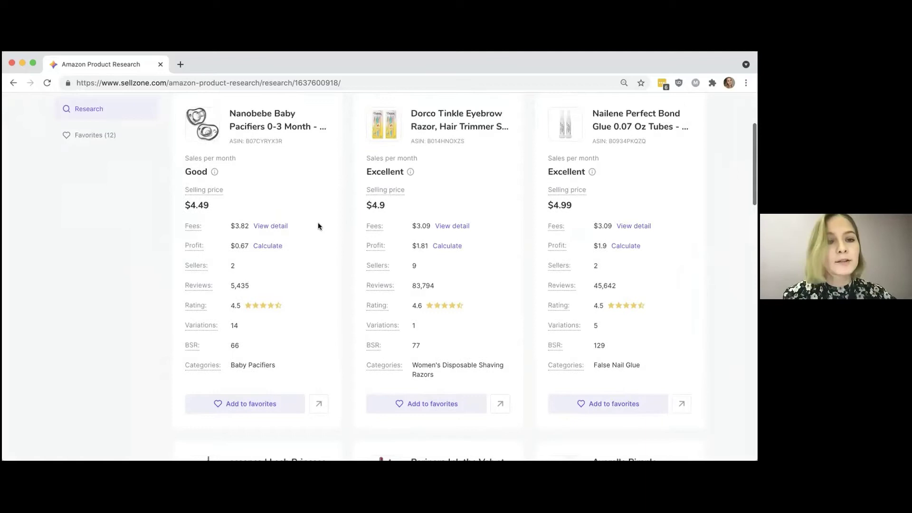
{"action": "left_click", "coordinate": [267, 227]}
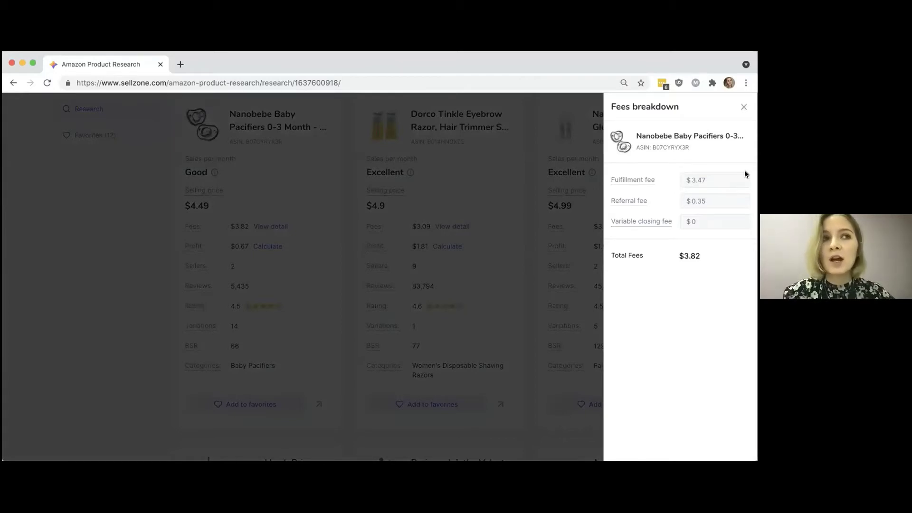
{"action": "scroll", "coordinate": [745, 170], "scroll_direction": "up", "scroll_amount": 5}
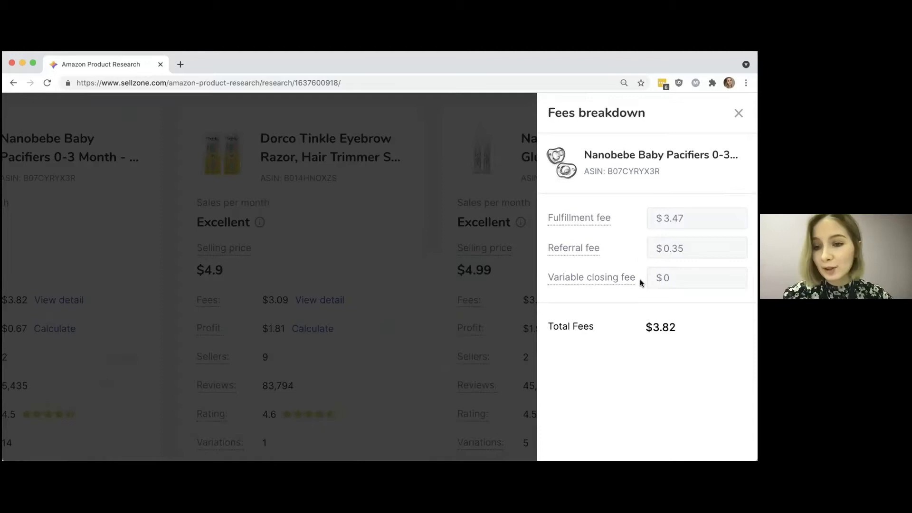
{"action": "scroll", "coordinate": [691, 280], "scroll_direction": "up", "scroll_amount": 2}
{"action": "scroll", "coordinate": [691, 276], "scroll_direction": "up", "scroll_amount": 1}
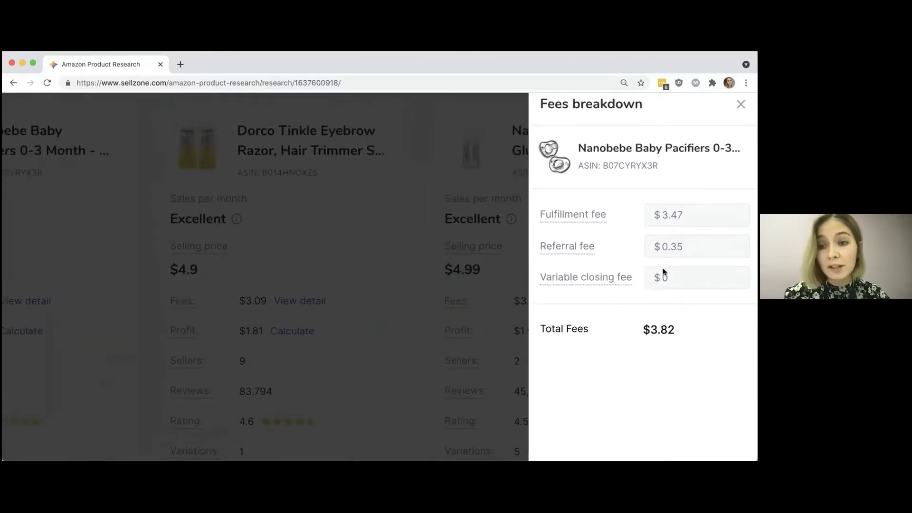
{"action": "scroll", "coordinate": [466, 220], "scroll_direction": "down", "scroll_amount": 3}
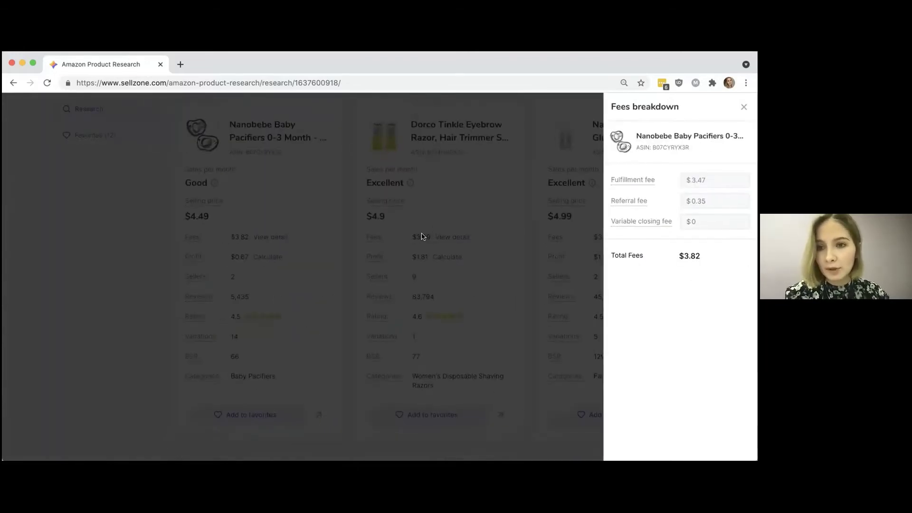
{"action": "left_click", "coordinate": [471, 218]}
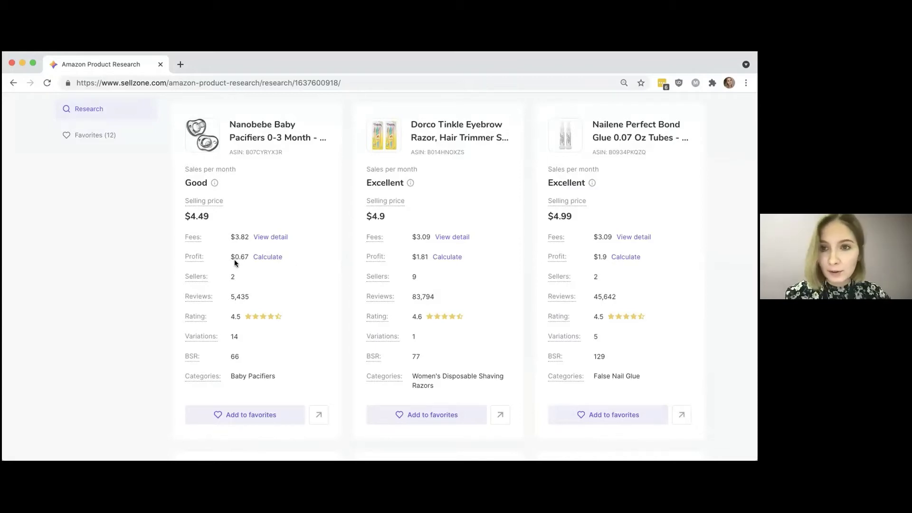
Step: Open the profit calculator for the Nanobebe pacifiers listing
{"action": "left_click", "coordinate": [264, 257]}
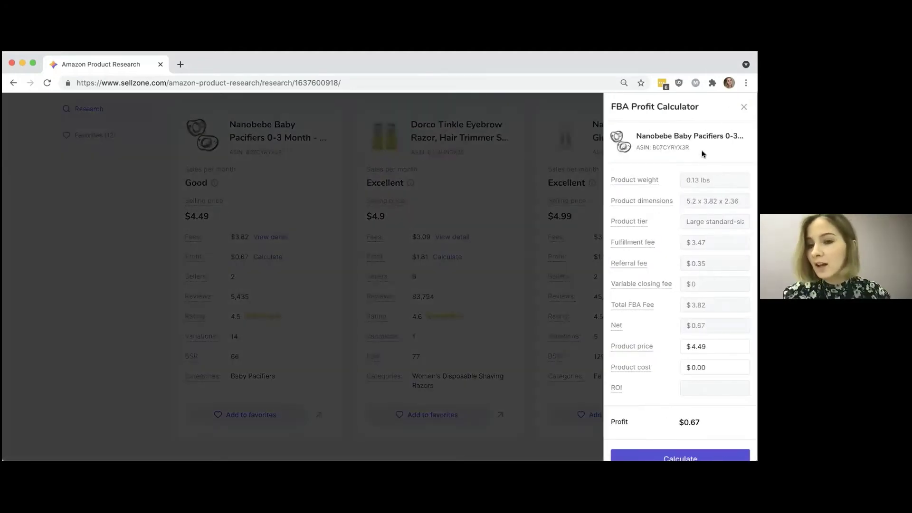
{"action": "scroll", "coordinate": [702, 154], "scroll_direction": "down", "scroll_amount": 1}
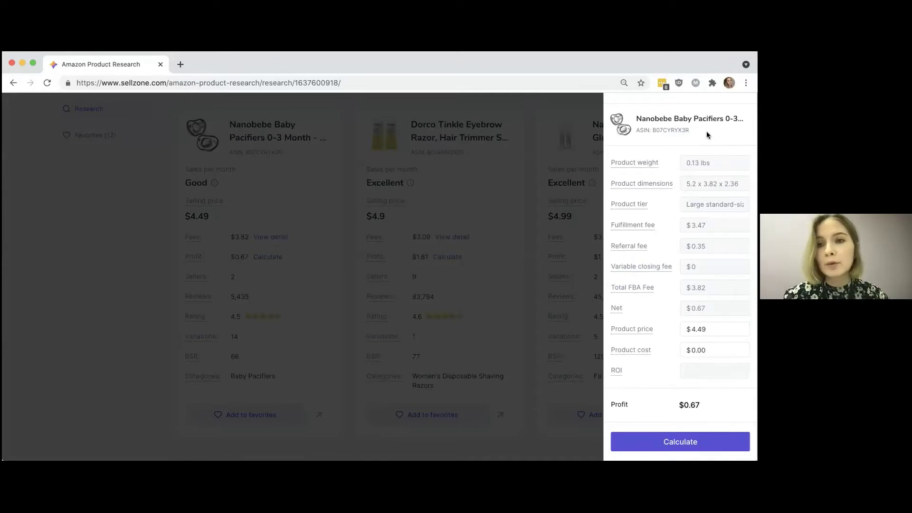
{"action": "scroll", "coordinate": [712, 290], "scroll_direction": "down", "scroll_amount": 2}
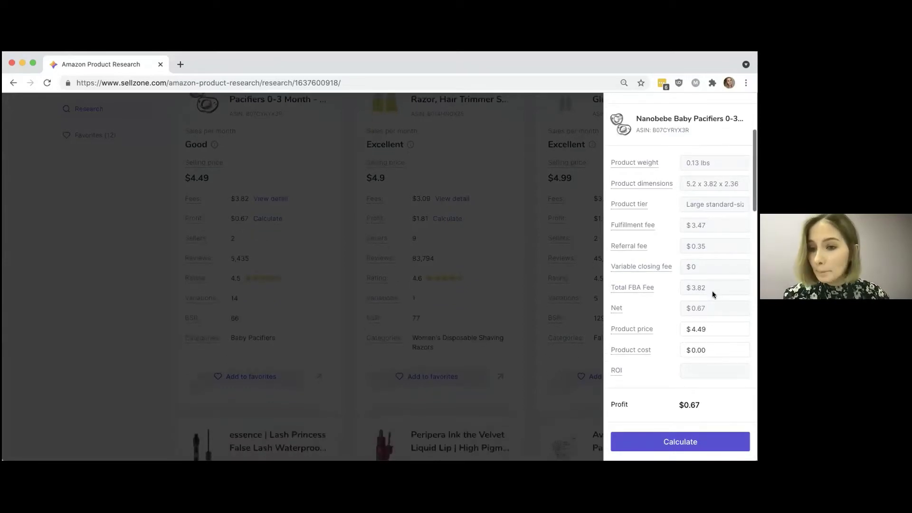
{"action": "left_click", "coordinate": [694, 329]}
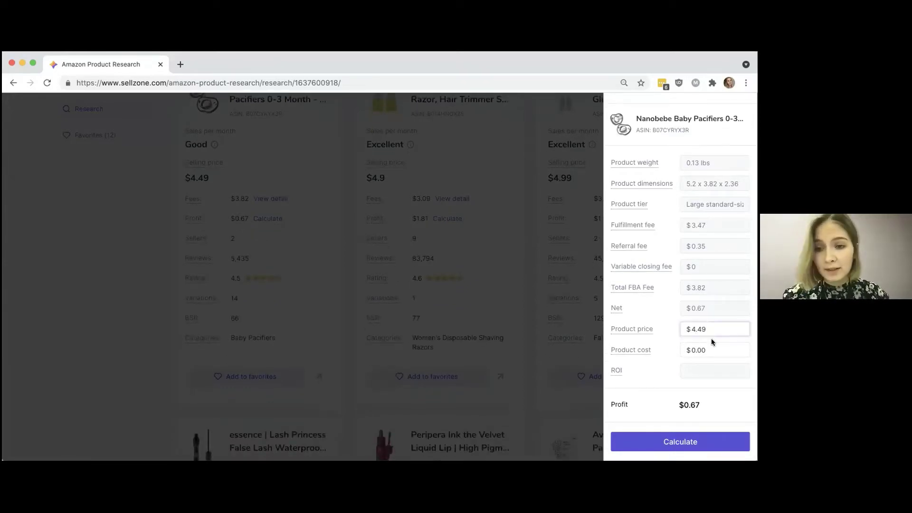
{"action": "scroll", "coordinate": [712, 338], "scroll_direction": "up", "scroll_amount": 5}
{"action": "scroll", "coordinate": [682, 304], "scroll_direction": "down", "scroll_amount": 1}
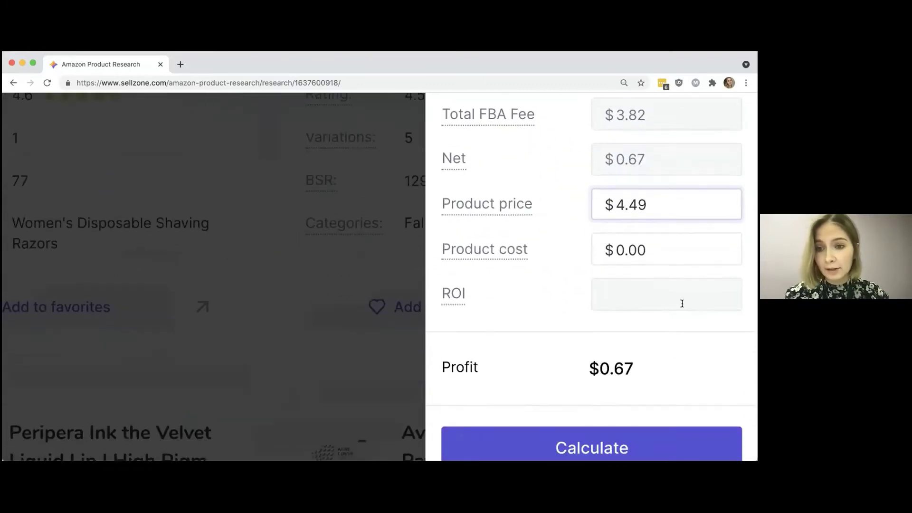
Step: Change the product cost to 0.40 and recalculate, giving 68% ROI and $0.27 profit
{"action": "left_click", "coordinate": [621, 251]}
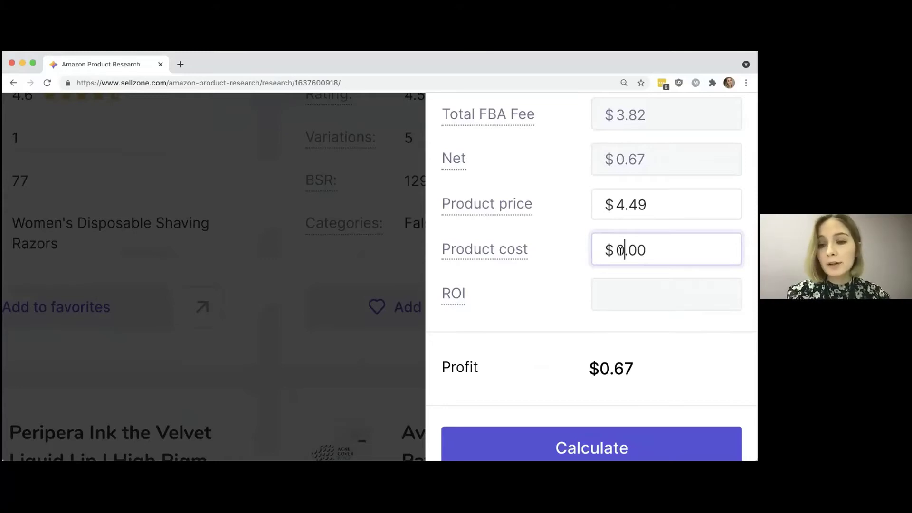
{"action": "key", "text": "BackSpace"}
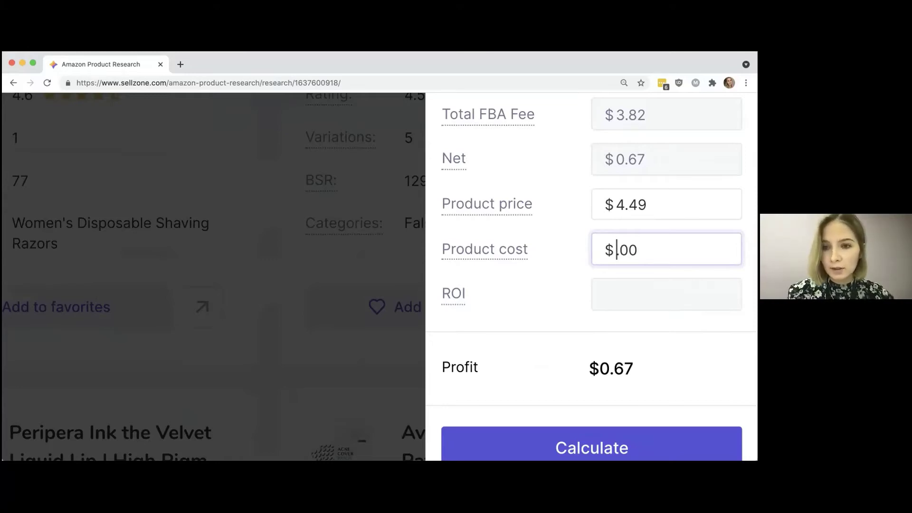
{"action": "type", "text": "0"}
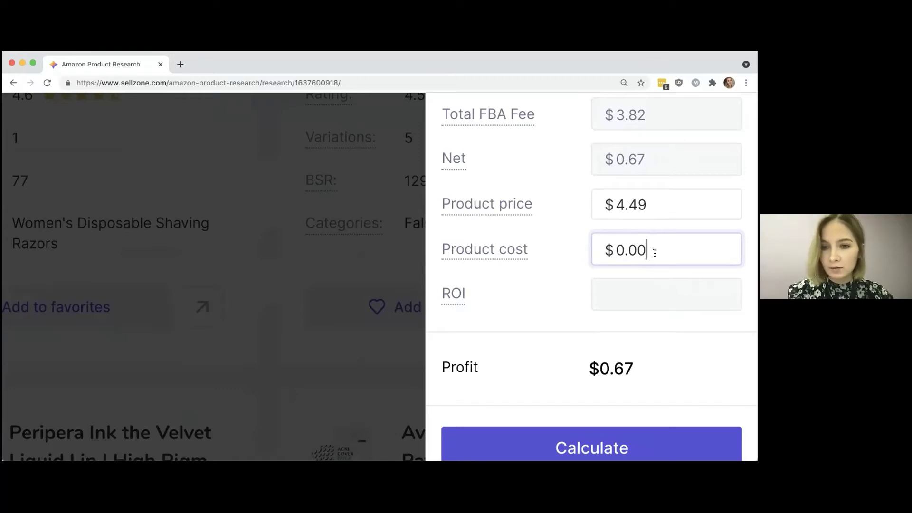
{"action": "key", "text": "BackSpace"}
{"action": "key", "text": "BackSpace"}
{"action": "type", "text": "4"}
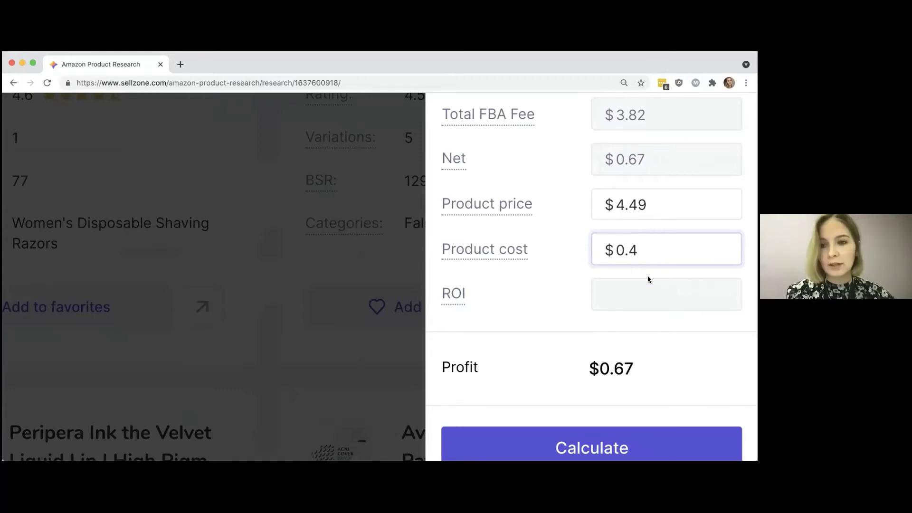
{"action": "scroll", "coordinate": [649, 280], "scroll_direction": "down", "scroll_amount": 1}
{"action": "left_click", "coordinate": [605, 409]}
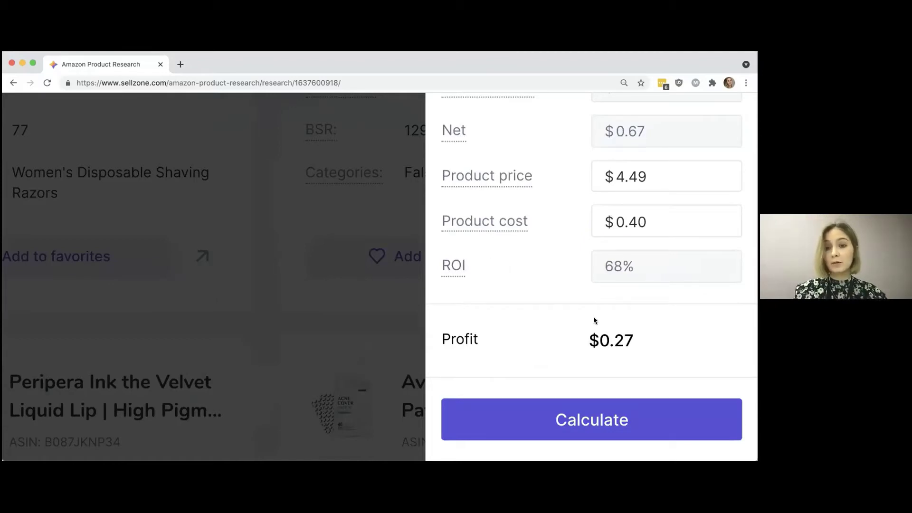
{"action": "scroll", "coordinate": [670, 326], "scroll_direction": "down", "scroll_amount": 5}
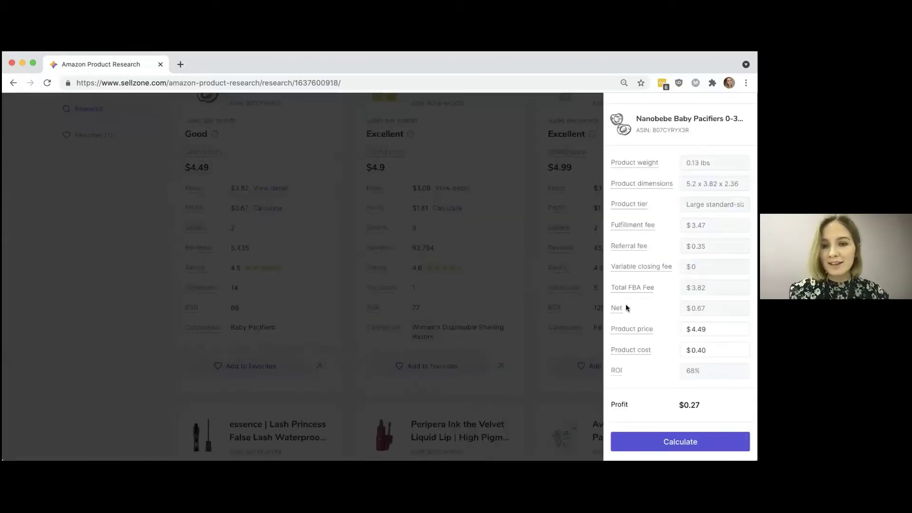
Step: Close the profit calculator and expand the Advanced search parameters
{"action": "left_click", "coordinate": [524, 265]}
{"action": "scroll", "coordinate": [525, 265], "scroll_direction": "up", "scroll_amount": 1}
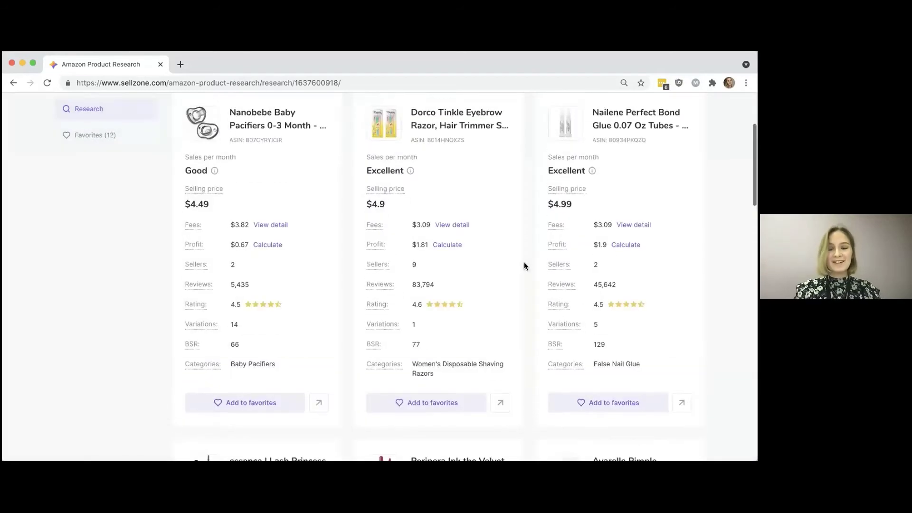
{"action": "scroll", "coordinate": [525, 267], "scroll_direction": "up", "scroll_amount": 1}
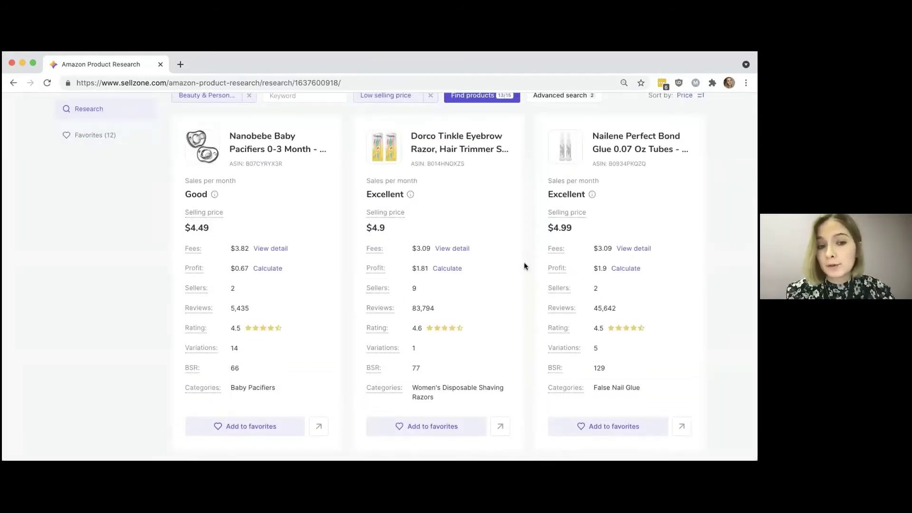
{"action": "scroll", "coordinate": [525, 266], "scroll_direction": "up", "scroll_amount": 3}
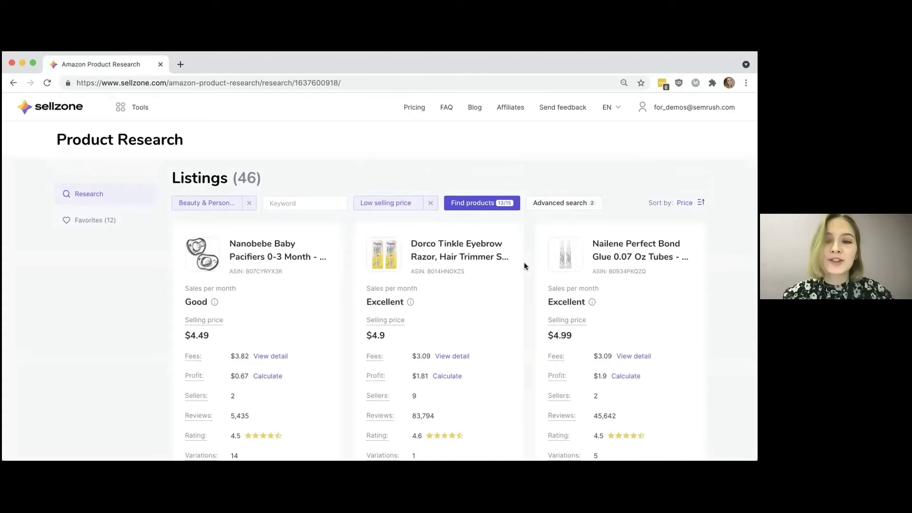
{"action": "left_click", "coordinate": [547, 204]}
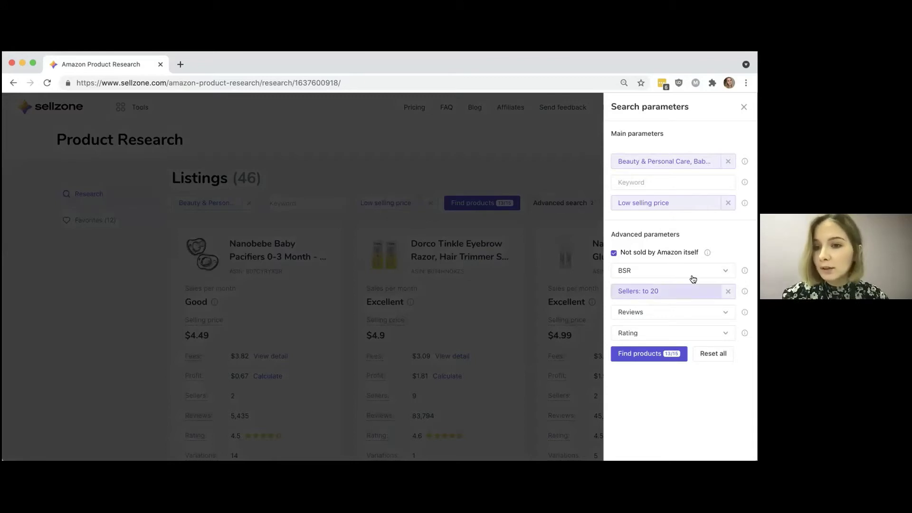
{"action": "scroll", "coordinate": [694, 279], "scroll_direction": "up", "scroll_amount": 5}
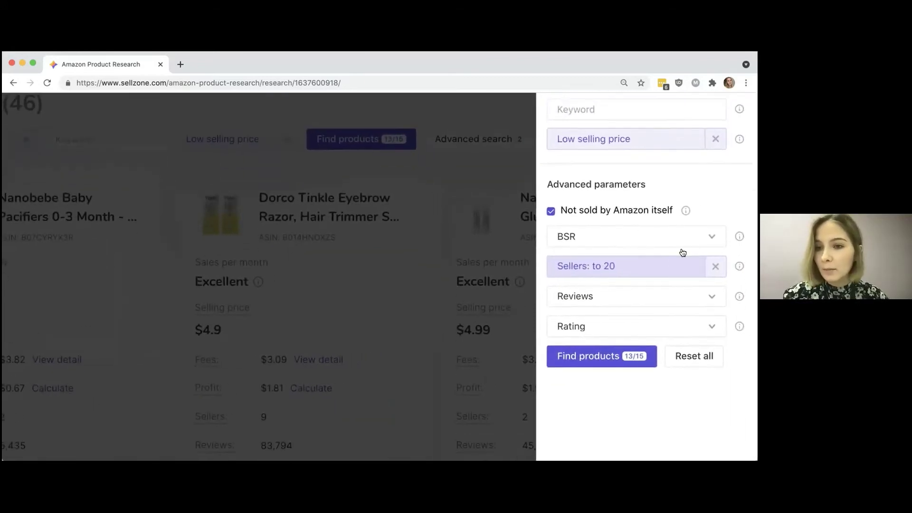
Step: Set the rating range from 3 to 5 and rerun the search
{"action": "left_click", "coordinate": [664, 236]}
{"action": "left_click", "coordinate": [668, 232]}
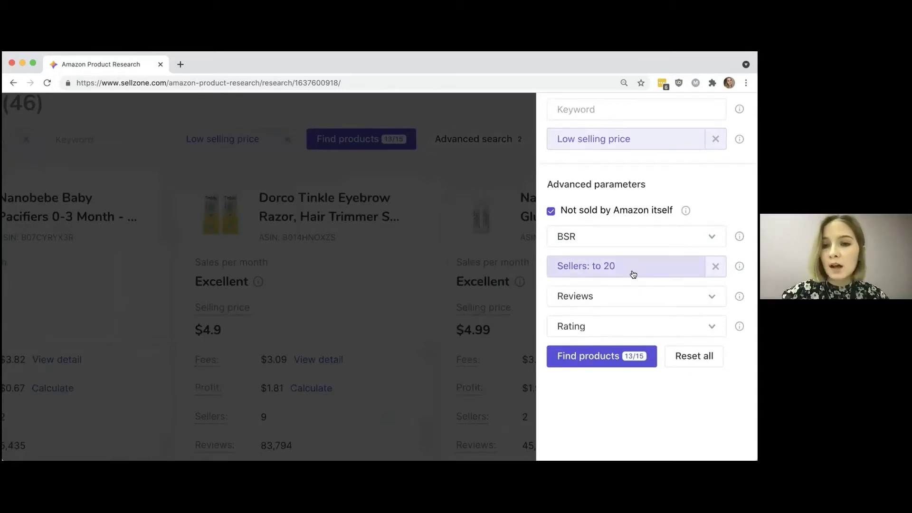
{"action": "left_click", "coordinate": [613, 296]}
{"action": "left_click", "coordinate": [606, 374]}
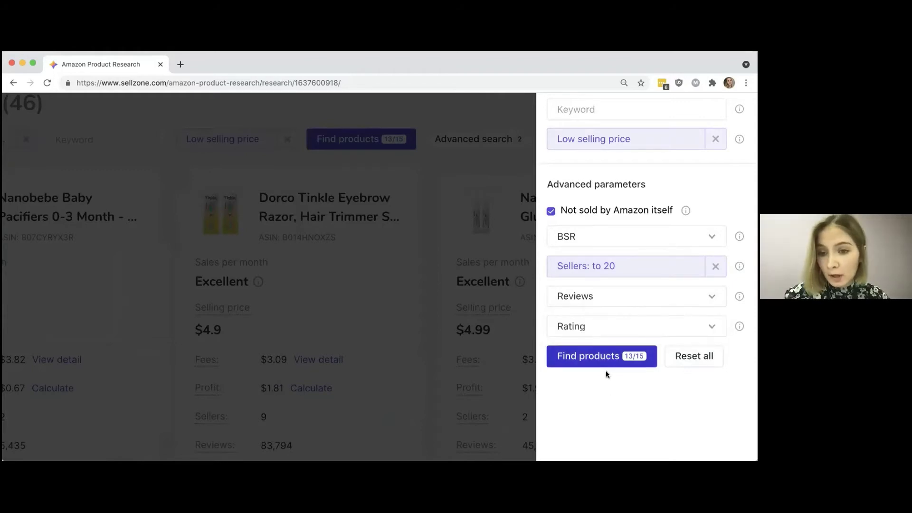
{"action": "left_click", "coordinate": [604, 328]}
{"action": "left_click", "coordinate": [588, 355]}
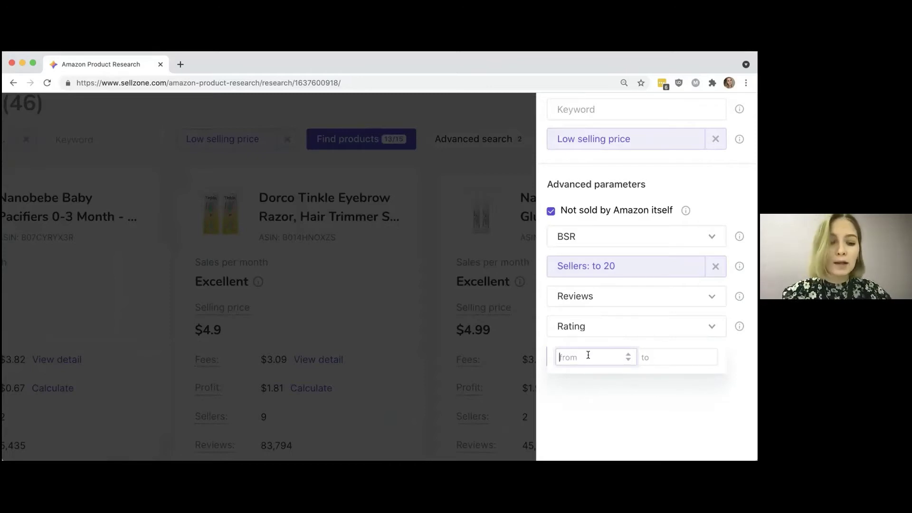
{"action": "left_click", "coordinate": [654, 354]}
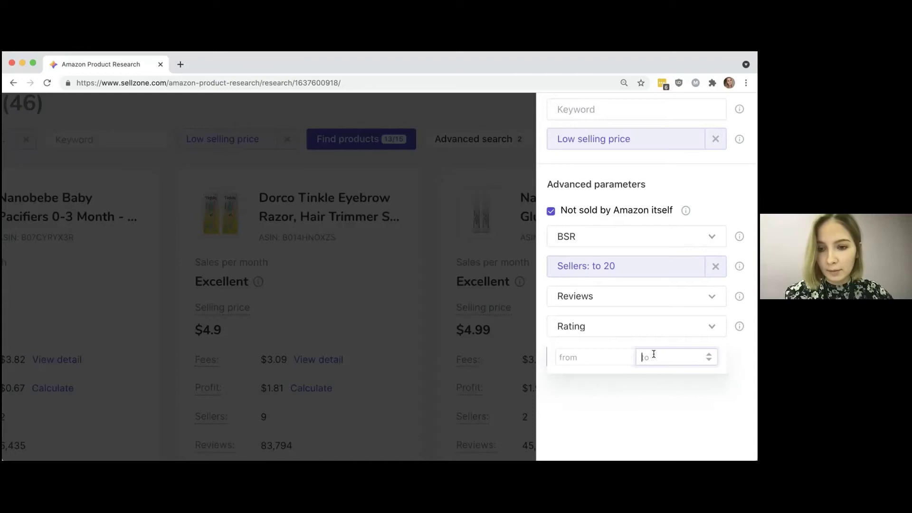
{"action": "left_click", "coordinate": [595, 358]}
{"action": "type", "text": "3"}
{"action": "left_click", "coordinate": [661, 359]}
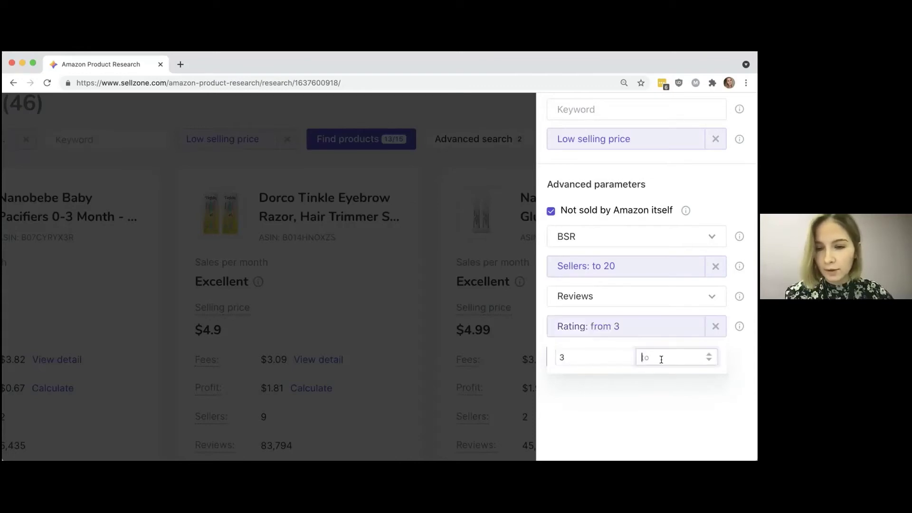
{"action": "type", "text": "5"}
{"action": "left_click", "coordinate": [603, 356]}
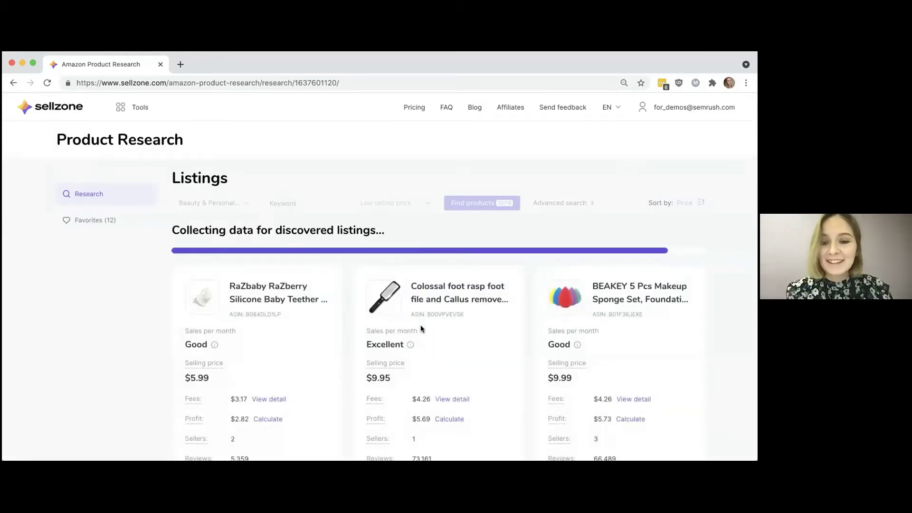
Step: Add the Dorco Tinkle eyebrow razor listing from the new results to Favorites
{"action": "scroll", "coordinate": [421, 328], "scroll_direction": "down", "scroll_amount": 5}
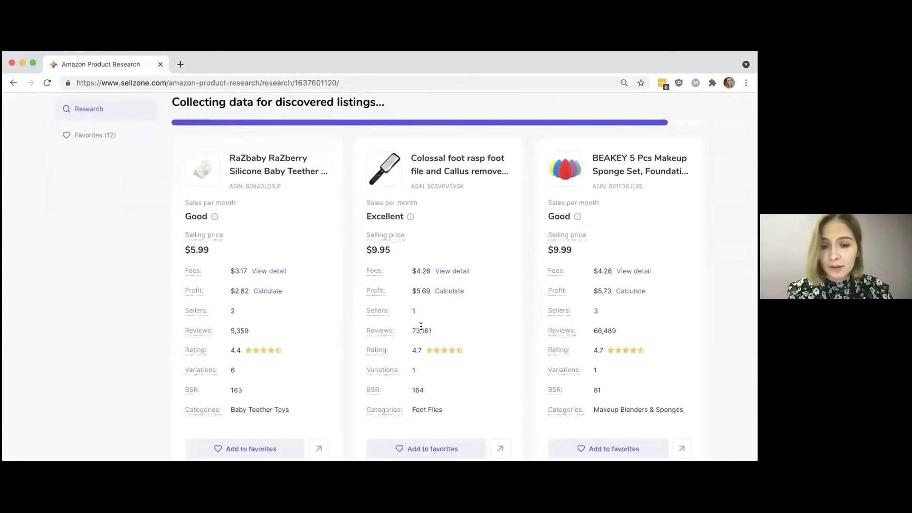
{"action": "scroll", "coordinate": [420, 328], "scroll_direction": "down", "scroll_amount": 2}
{"action": "scroll", "coordinate": [421, 327], "scroll_direction": "up", "scroll_amount": 3}
{"action": "scroll", "coordinate": [421, 327], "scroll_direction": "up", "scroll_amount": 1}
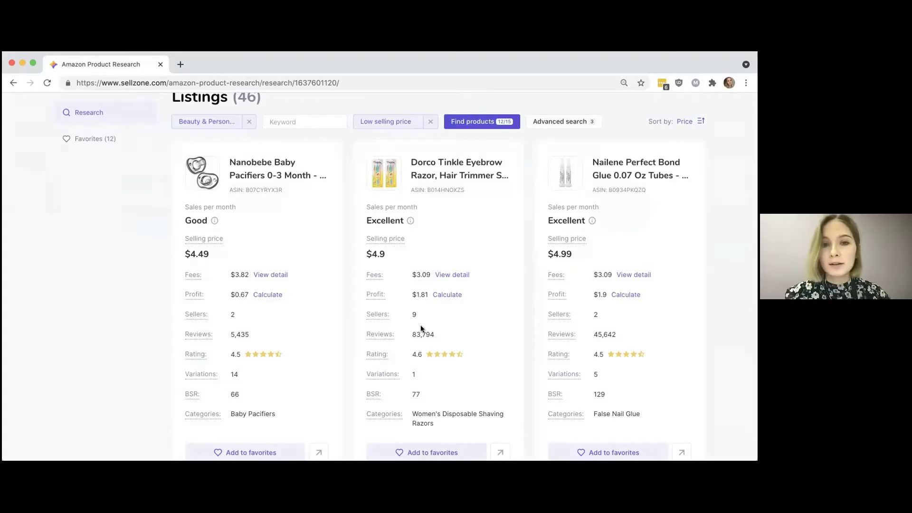
{"action": "scroll", "coordinate": [420, 328], "scroll_direction": "down", "scroll_amount": 5}
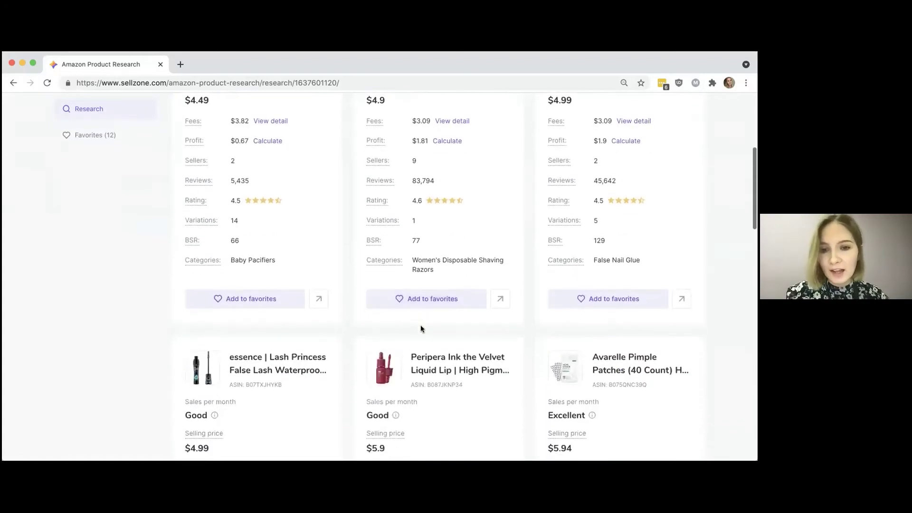
{"action": "scroll", "coordinate": [421, 327], "scroll_direction": "up", "scroll_amount": 2}
{"action": "left_click", "coordinate": [413, 338]}
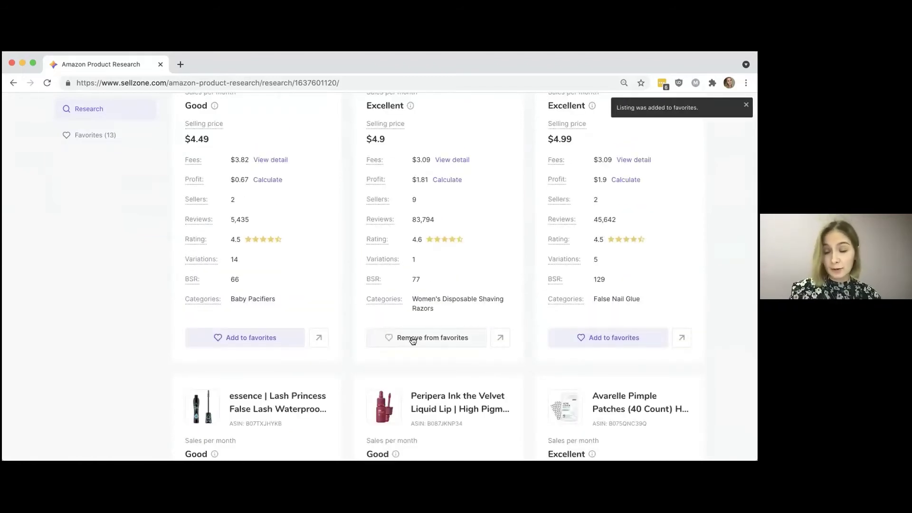
{"action": "scroll", "coordinate": [394, 308], "scroll_direction": "up", "scroll_amount": 4}
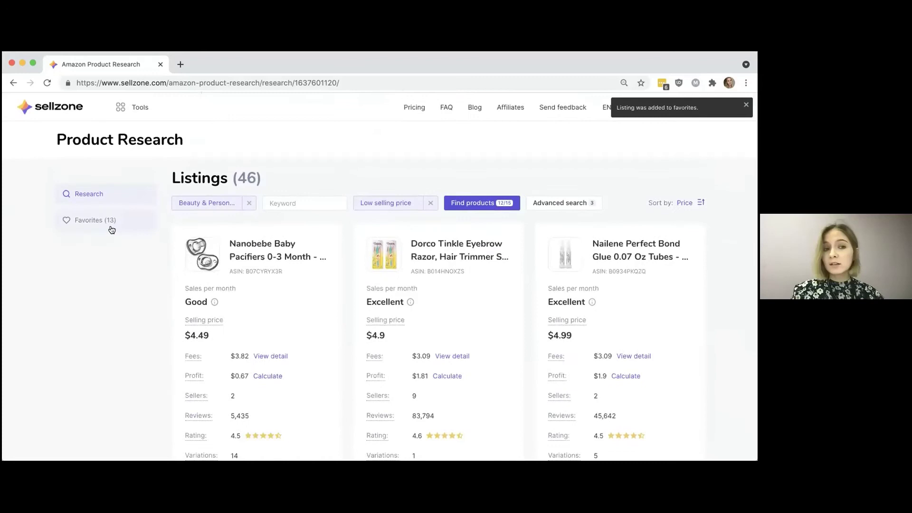
Step: View the Favorites page with 13 saved products, led by the Dorco Tinkle razor
{"action": "left_click", "coordinate": [101, 223]}
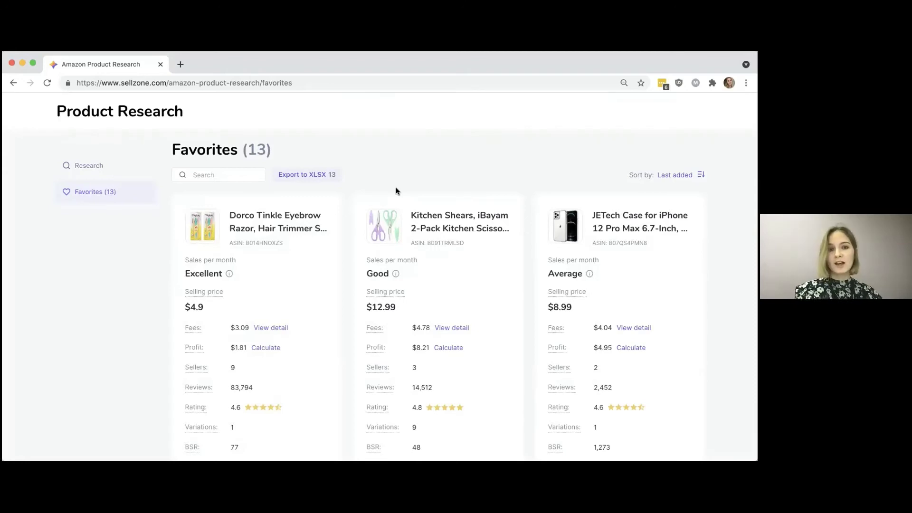
{"action": "scroll", "coordinate": [397, 191], "scroll_direction": "down", "scroll_amount": 2}
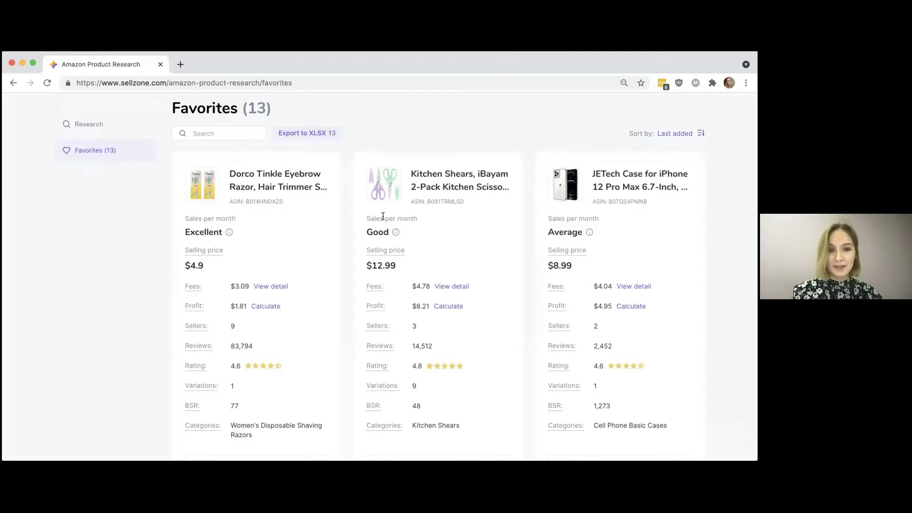
{"action": "scroll", "coordinate": [383, 217], "scroll_direction": "down", "scroll_amount": 1}
{"action": "scroll", "coordinate": [383, 216], "scroll_direction": "up", "scroll_amount": 3}
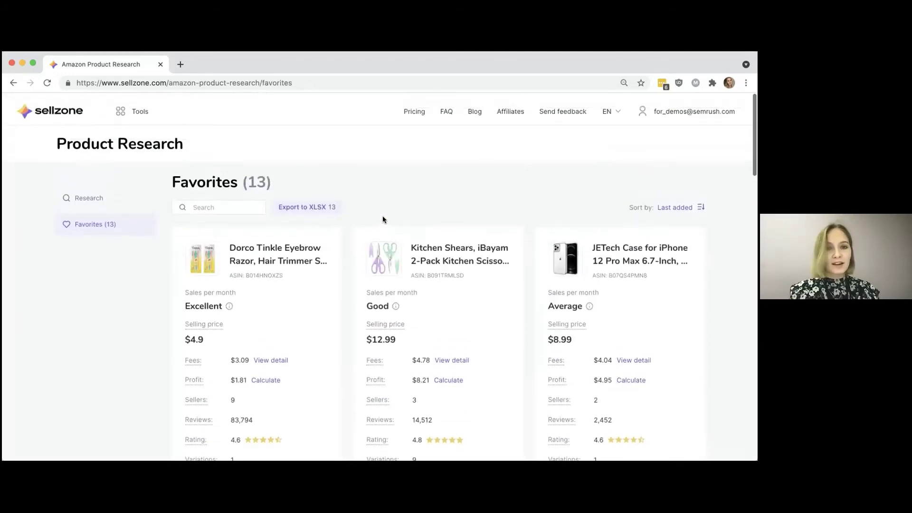
{"action": "scroll", "coordinate": [383, 216], "scroll_direction": "down", "scroll_amount": 1}
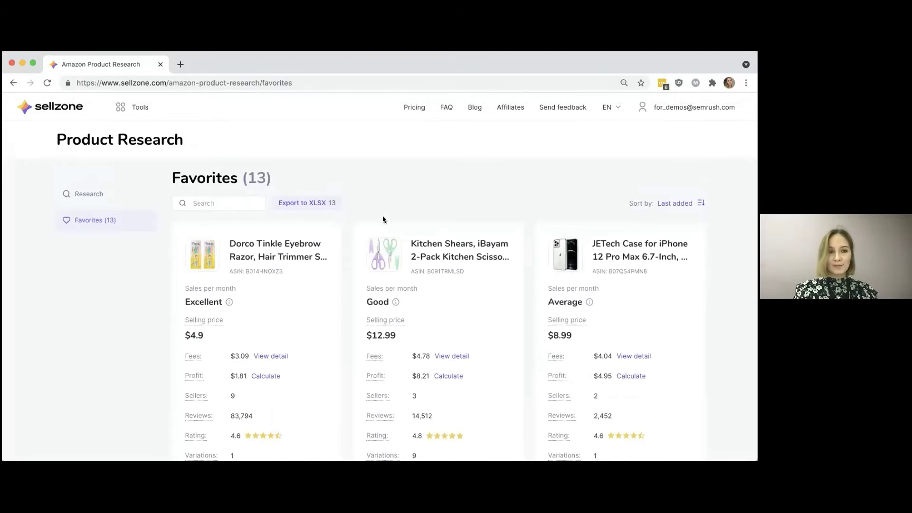
{"action": "left_click", "coordinate": [76, 195]}
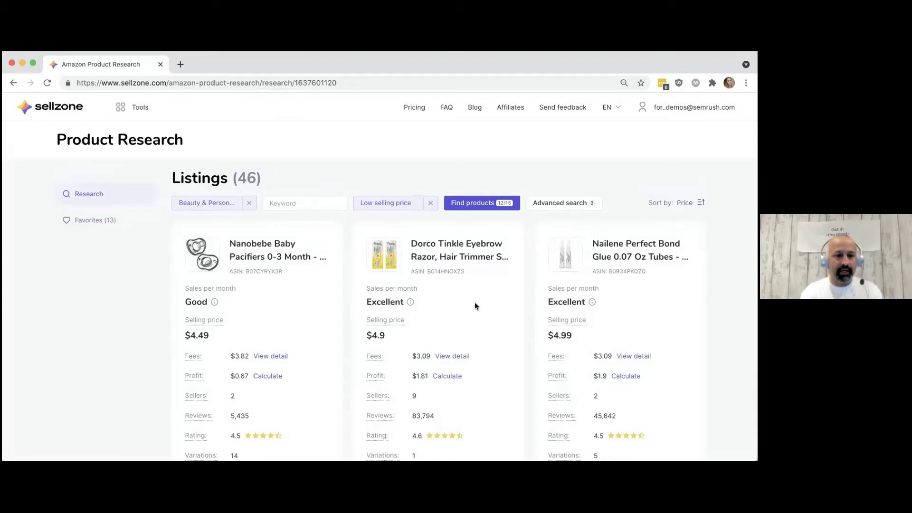
{"action": "left_click", "coordinate": [117, 227]}
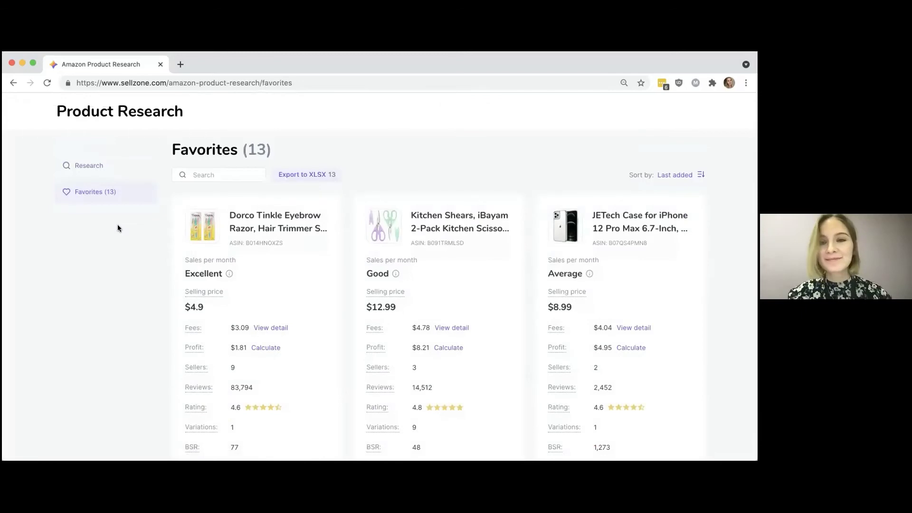
{"action": "scroll", "coordinate": [315, 290], "scroll_direction": "down", "scroll_amount": 3}
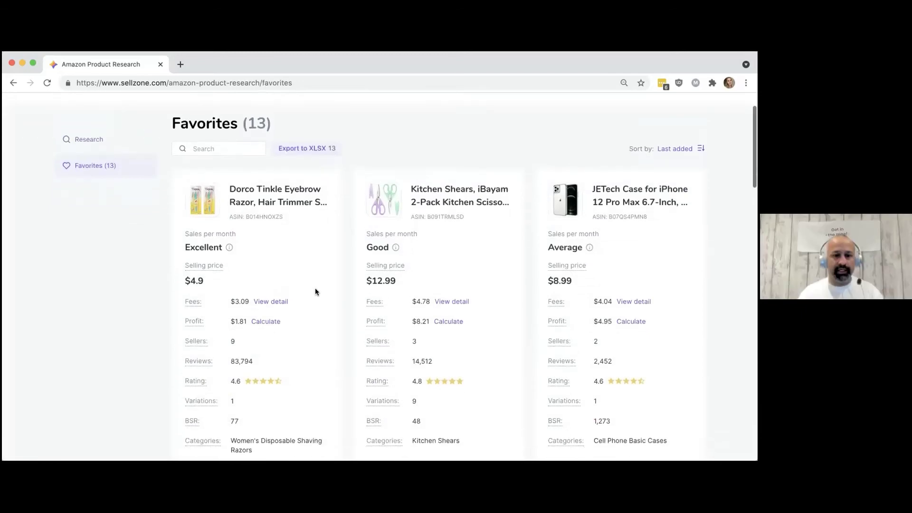
{"action": "scroll", "coordinate": [316, 289], "scroll_direction": "up", "scroll_amount": 3}
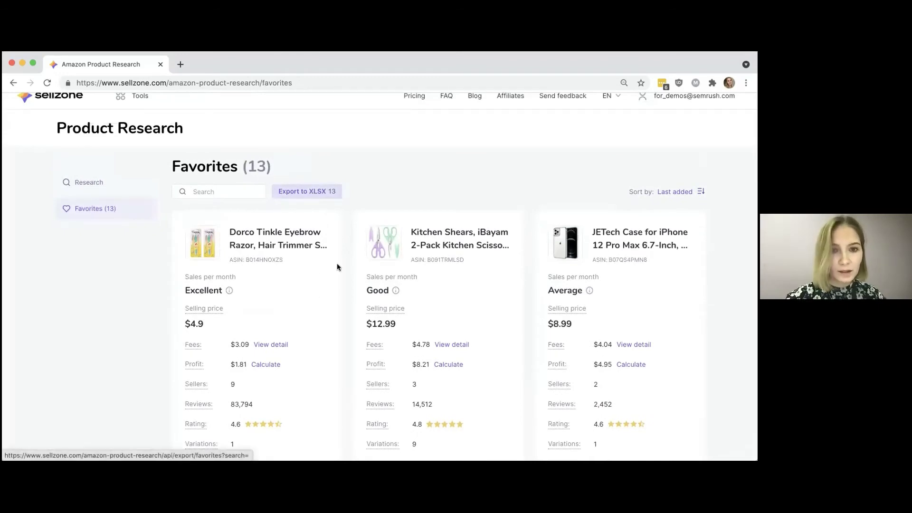
Step: Export the 13 favorites to XLSX and open the downloaded spreadsheet
{"action": "left_click", "coordinate": [308, 192]}
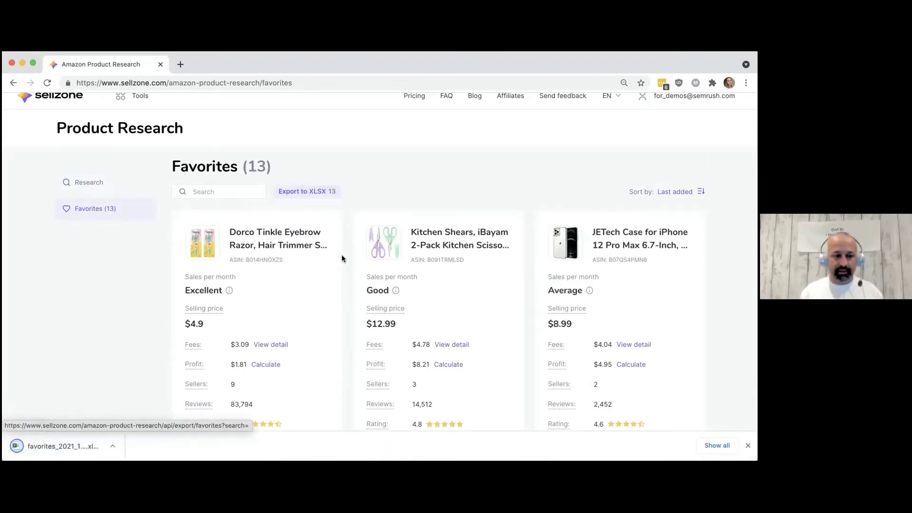
{"action": "left_click", "coordinate": [61, 445]}
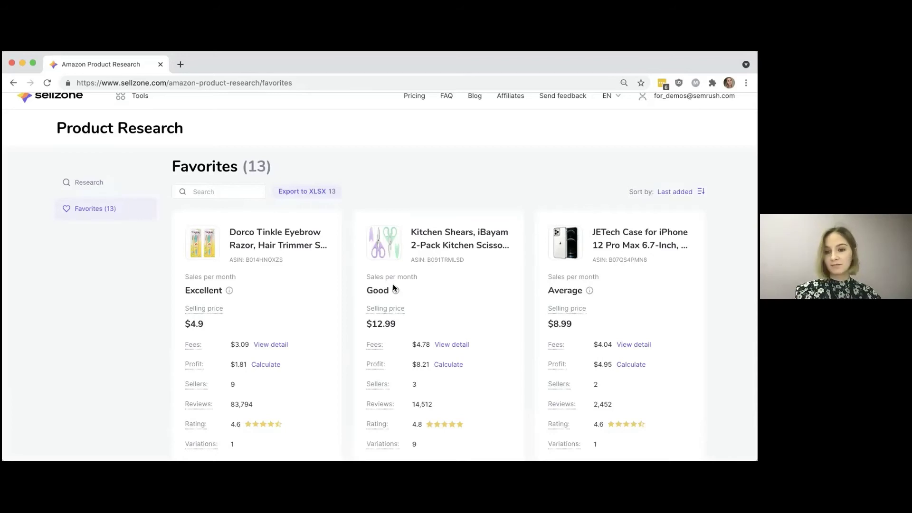
{"action": "left_click", "coordinate": [219, 99]}
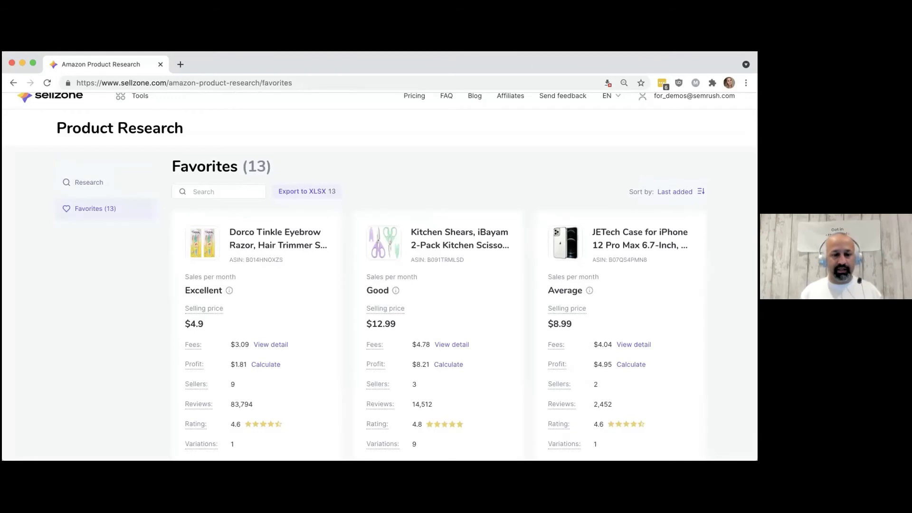
Step: Go back to the 46 research listings and select 'Teether' in the RaZbaby title
{"action": "left_click", "coordinate": [131, 181]}
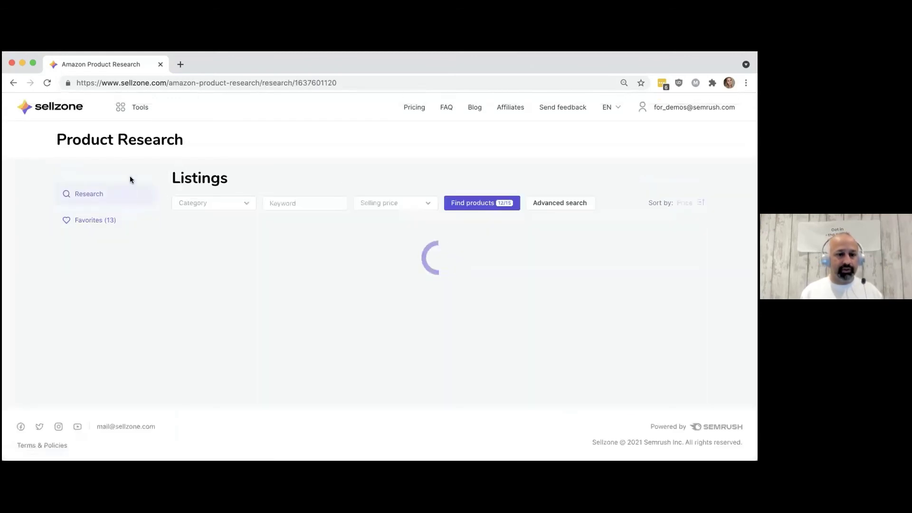
{"action": "scroll", "coordinate": [392, 204], "scroll_direction": "down", "scroll_amount": 3}
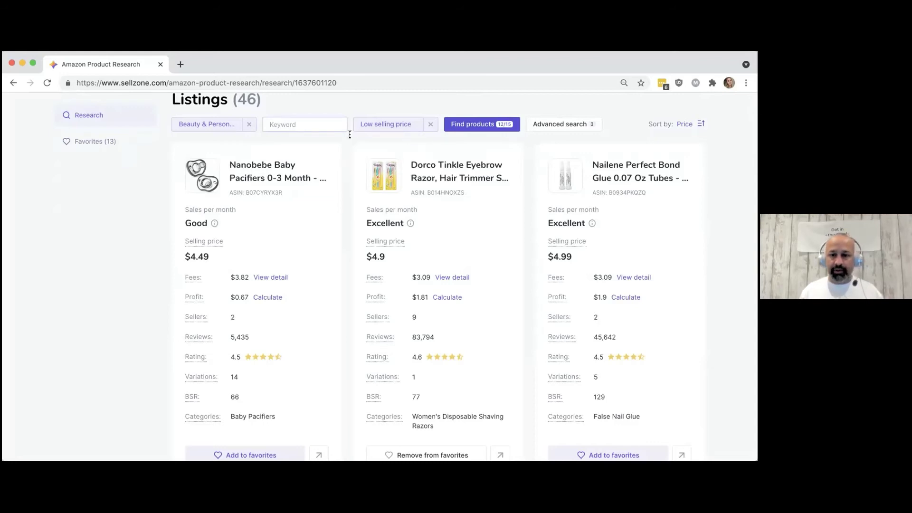
{"action": "scroll", "coordinate": [326, 122], "scroll_direction": "up", "scroll_amount": 2}
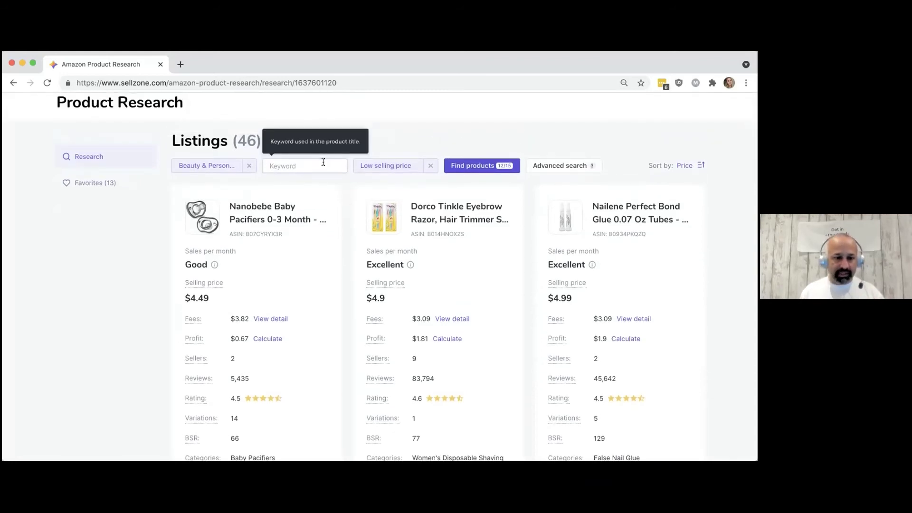
{"action": "scroll", "coordinate": [324, 162], "scroll_direction": "down", "scroll_amount": 6}
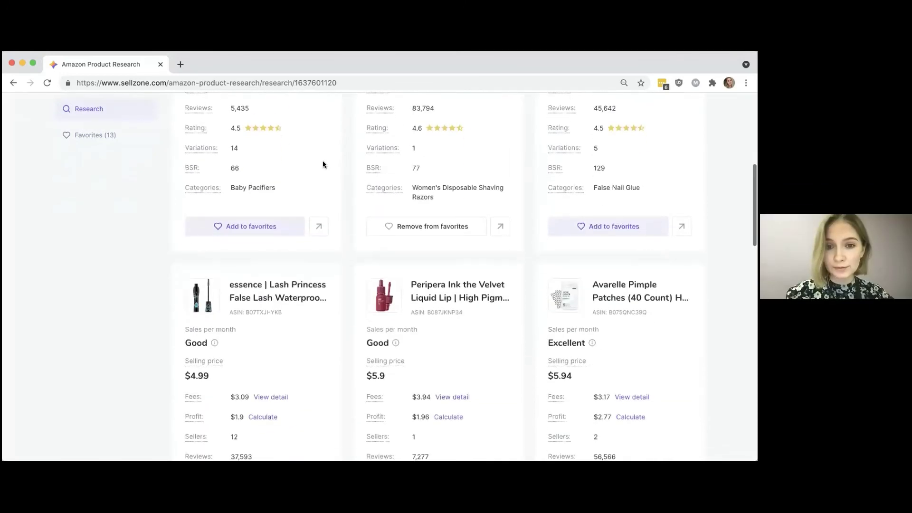
{"action": "scroll", "coordinate": [323, 163], "scroll_direction": "down", "scroll_amount": 2}
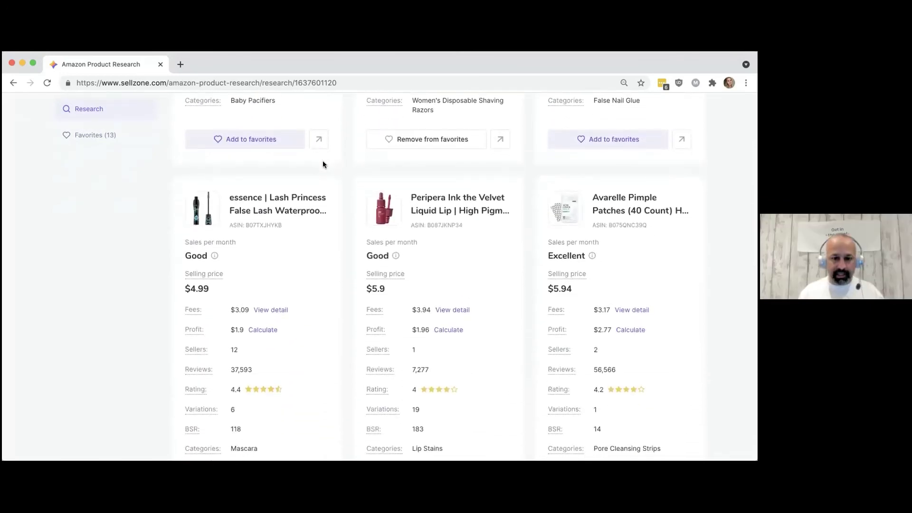
{"action": "scroll", "coordinate": [323, 165], "scroll_direction": "down", "scroll_amount": 2}
{"action": "scroll", "coordinate": [323, 164], "scroll_direction": "down", "scroll_amount": 6}
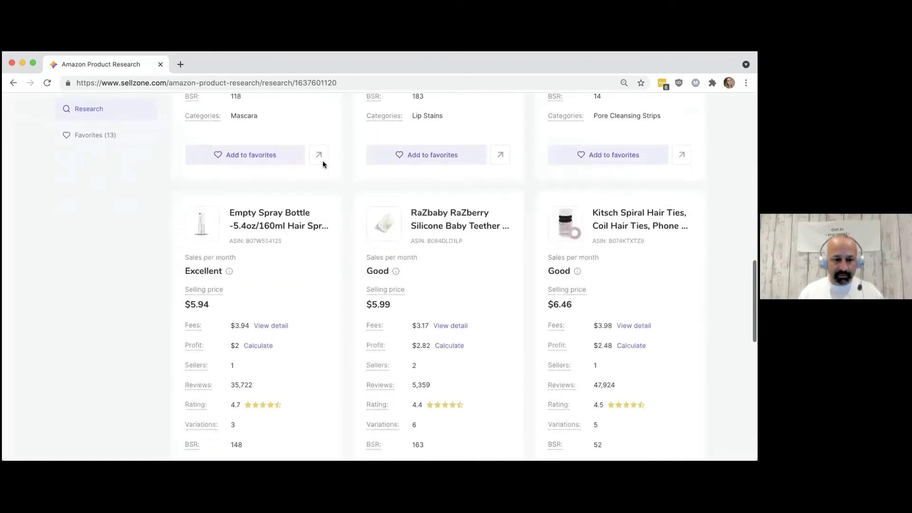
{"action": "scroll", "coordinate": [324, 162], "scroll_direction": "down", "scroll_amount": 1}
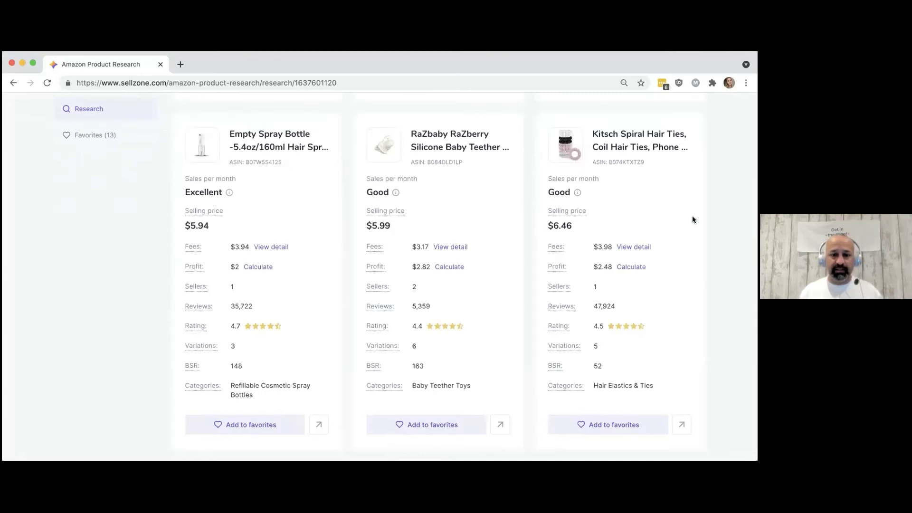
{"action": "scroll", "coordinate": [693, 217], "scroll_direction": "up", "scroll_amount": 5}
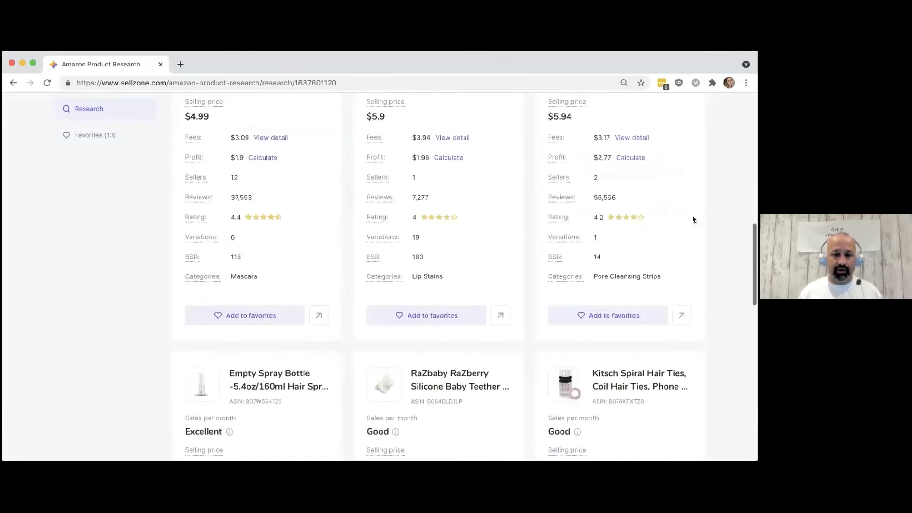
{"action": "double_click", "coordinate": [485, 384]}
Step: Copy 'Teether' into the Keyword field and rerun the product search
{"action": "key", "text": "super+c"}
{"action": "scroll", "coordinate": [370, 220], "scroll_direction": "up", "scroll_amount": 10}
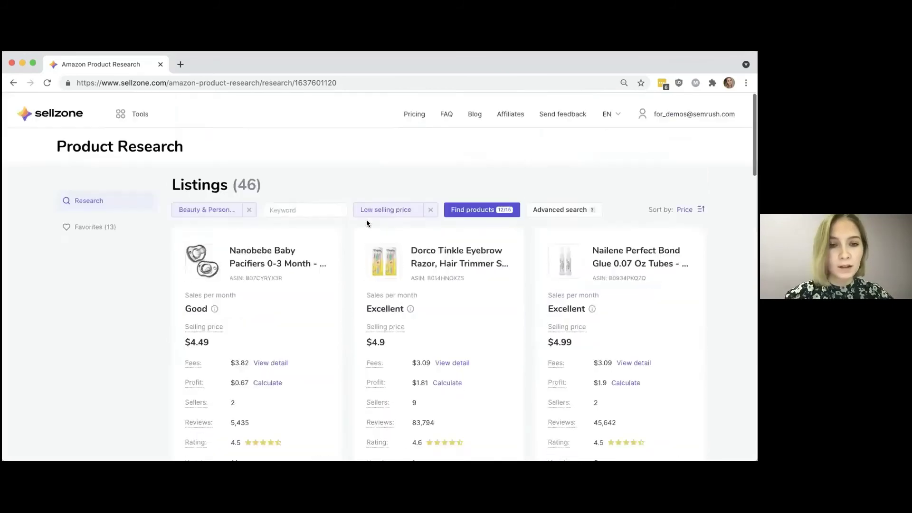
{"action": "left_click", "coordinate": [276, 203]}
{"action": "key", "text": "super+v"}
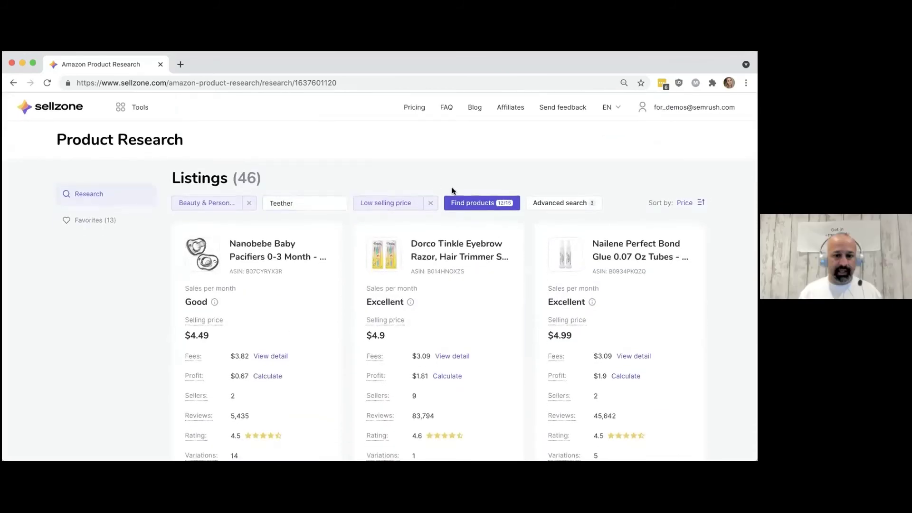
{"action": "left_click", "coordinate": [474, 206]}
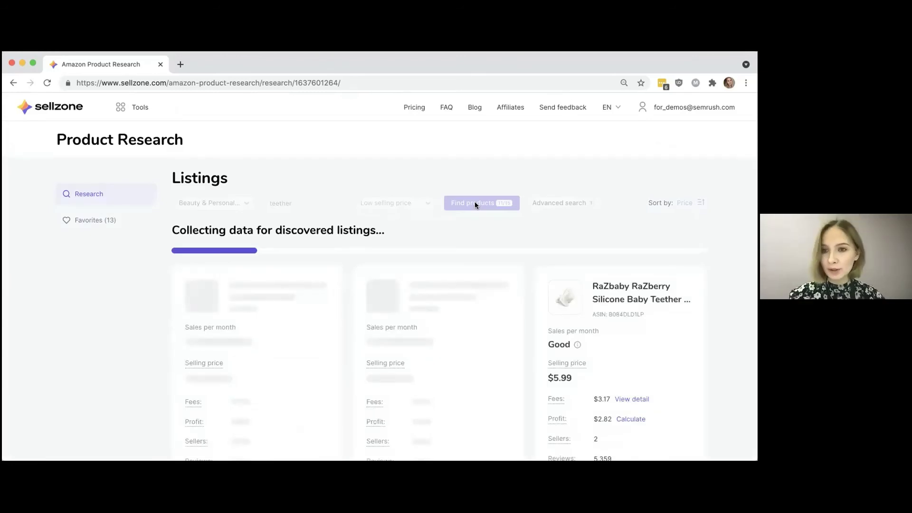
Step: Scroll through the 50 teether results, led by the Bright Starts rattle teether at $2.88
{"action": "scroll", "coordinate": [476, 204], "scroll_direction": "down", "scroll_amount": 1}
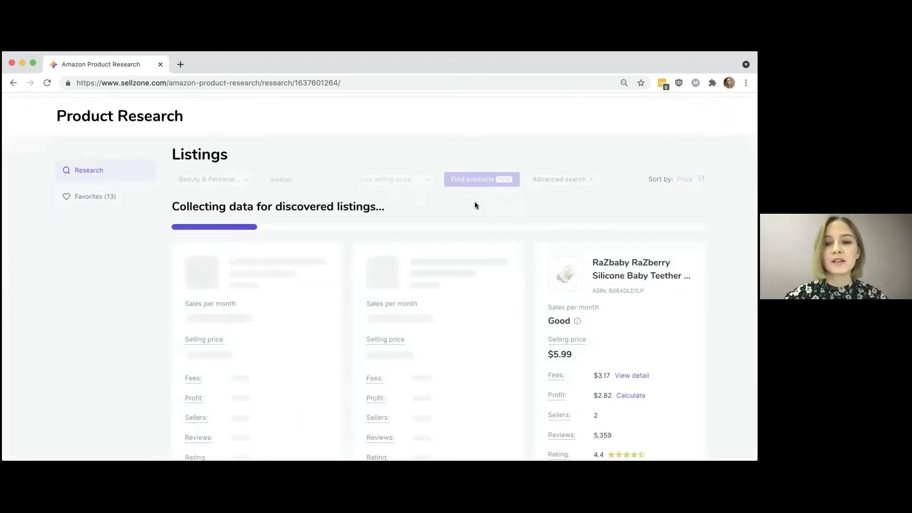
{"action": "scroll", "coordinate": [474, 205], "scroll_direction": "down", "scroll_amount": 2}
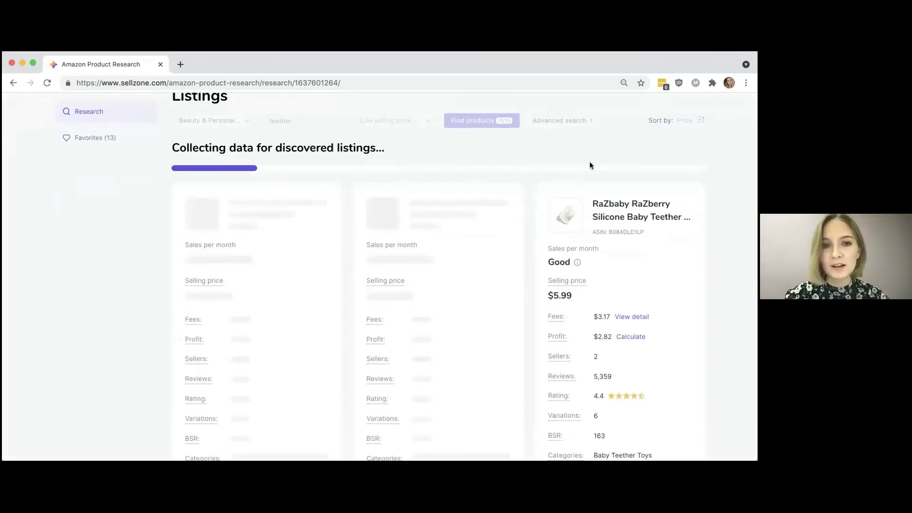
{"action": "scroll", "coordinate": [590, 165], "scroll_direction": "down", "scroll_amount": 2}
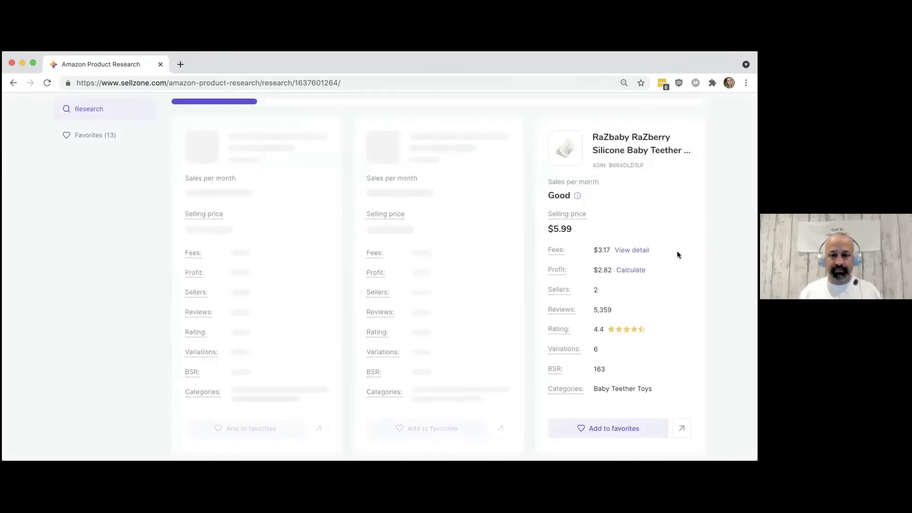
{"action": "scroll", "coordinate": [677, 251], "scroll_direction": "up", "scroll_amount": 2}
{"action": "scroll", "coordinate": [677, 254], "scroll_direction": "up", "scroll_amount": 2}
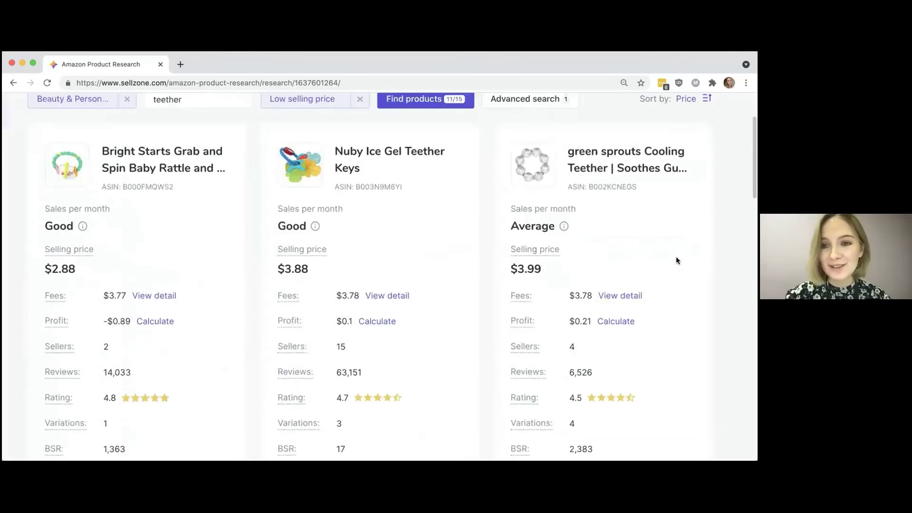
{"action": "scroll", "coordinate": [676, 262], "scroll_direction": "down", "scroll_amount": 2}
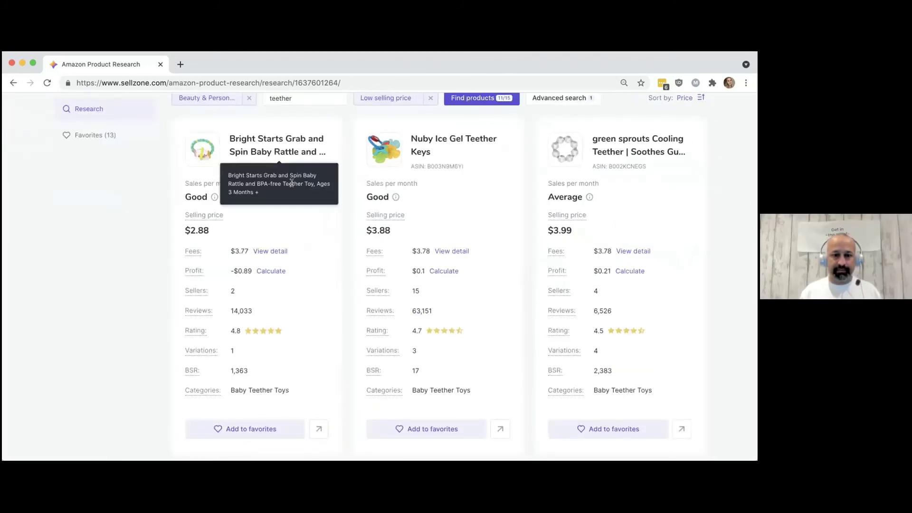
{"action": "scroll", "coordinate": [291, 183], "scroll_direction": "up", "scroll_amount": 3}
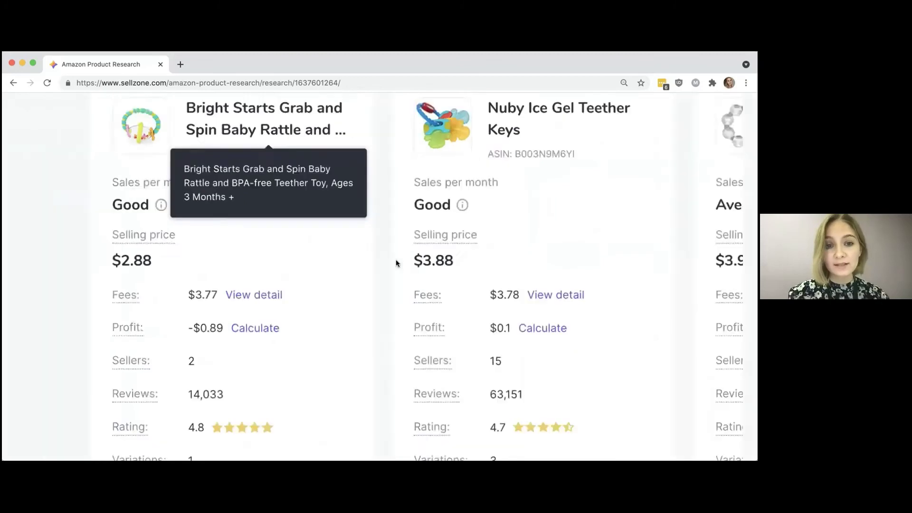
{"action": "scroll", "coordinate": [492, 247], "scroll_direction": "down", "scroll_amount": 3}
{"action": "scroll", "coordinate": [492, 246], "scroll_direction": "down", "scroll_amount": 5}
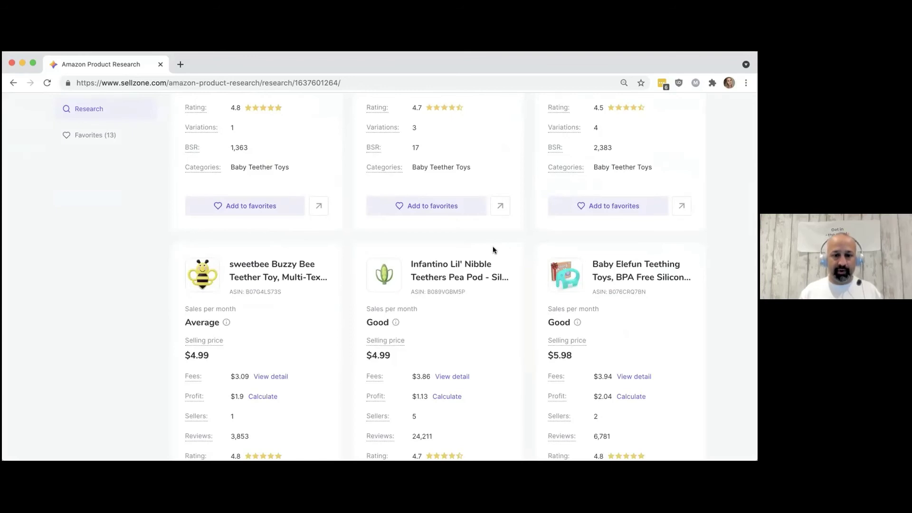
{"action": "scroll", "coordinate": [492, 247], "scroll_direction": "up", "scroll_amount": 10}
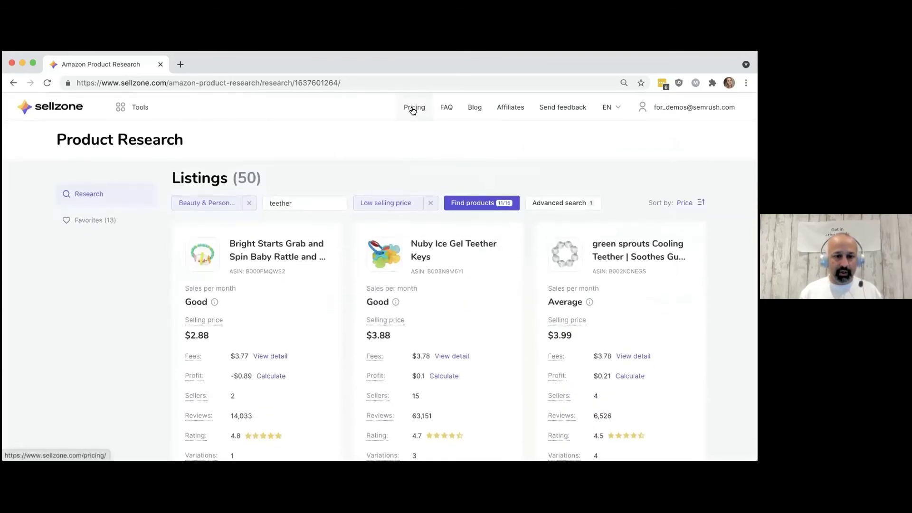
{"action": "left_click", "coordinate": [405, 205]}
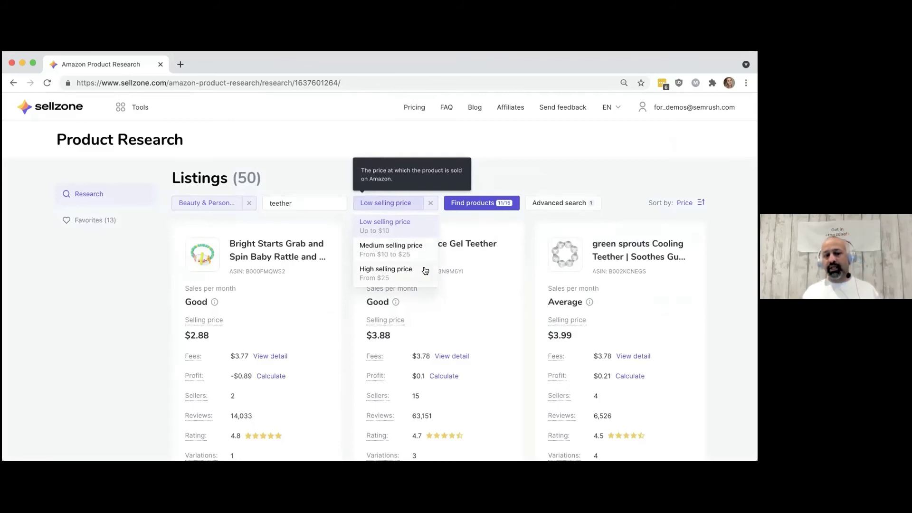
{"action": "scroll", "coordinate": [425, 270], "scroll_direction": "up", "scroll_amount": 5}
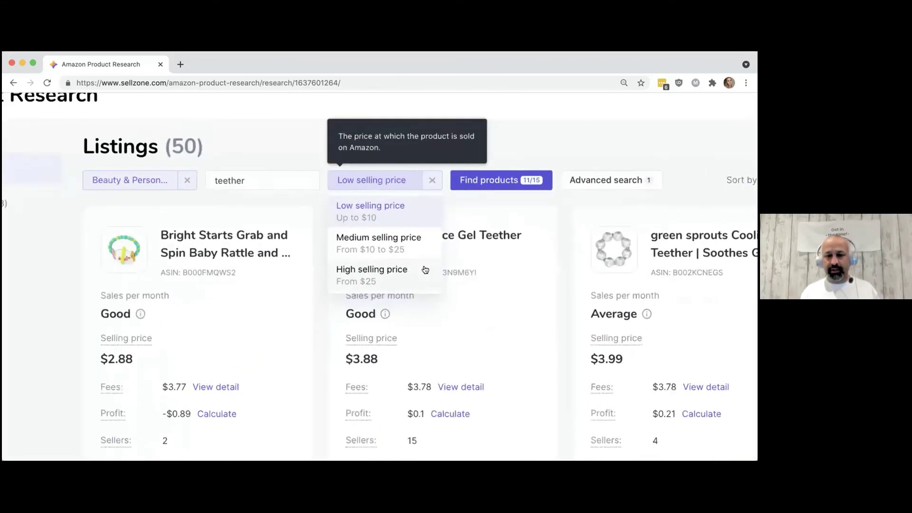
{"action": "scroll", "coordinate": [425, 270], "scroll_direction": "up", "scroll_amount": 2}
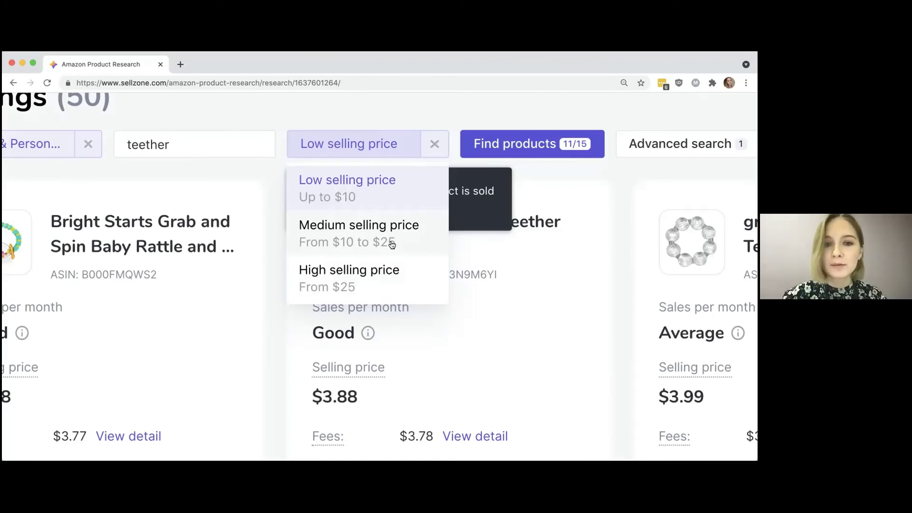
{"action": "scroll", "coordinate": [391, 244], "scroll_direction": "down", "scroll_amount": 3}
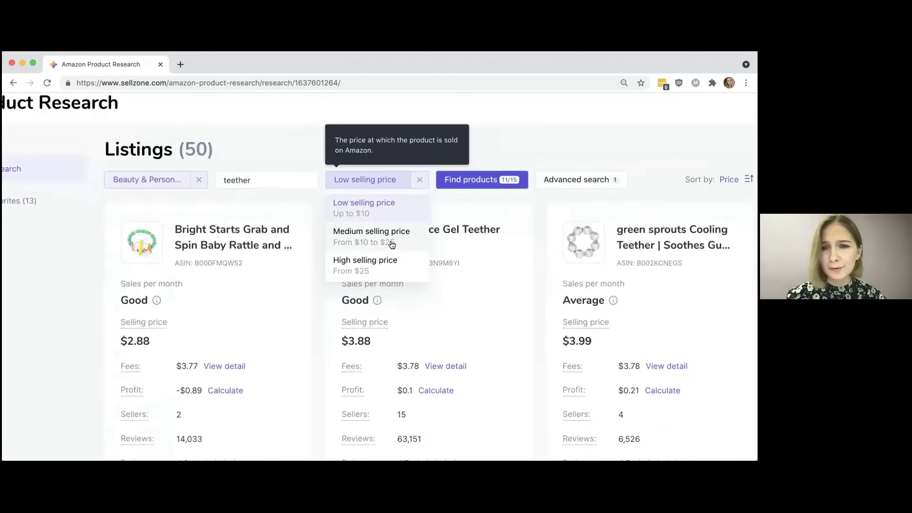
{"action": "scroll", "coordinate": [392, 244], "scroll_direction": "down", "scroll_amount": 3}
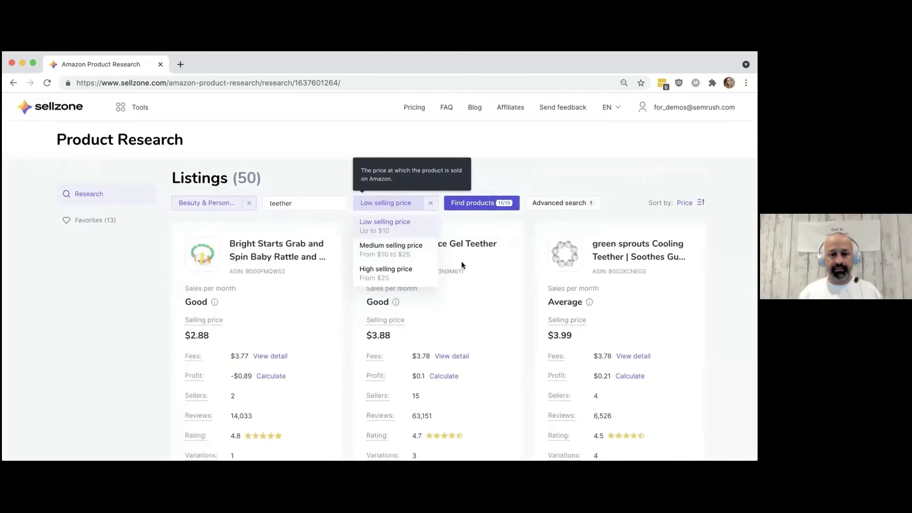
{"action": "left_click", "coordinate": [481, 269]}
{"action": "scroll", "coordinate": [480, 269], "scroll_direction": "down", "scroll_amount": 1}
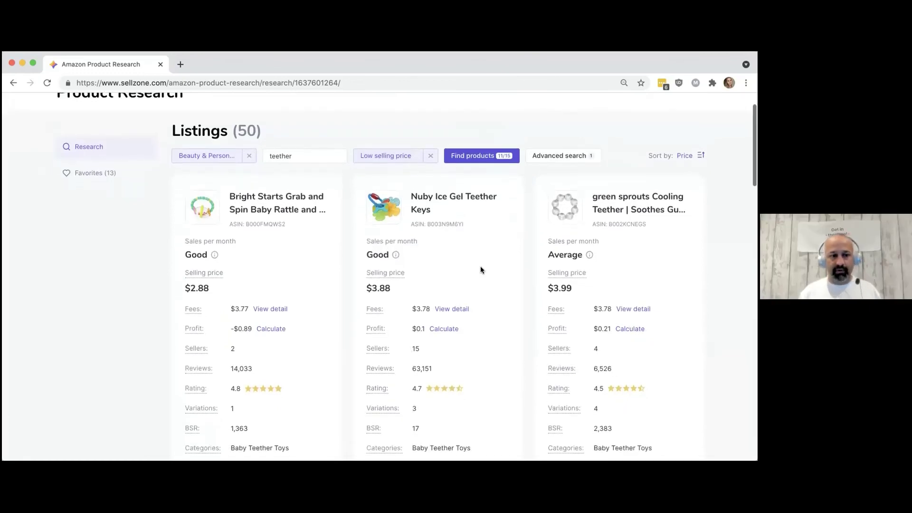
{"action": "scroll", "coordinate": [480, 269], "scroll_direction": "up", "scroll_amount": 2}
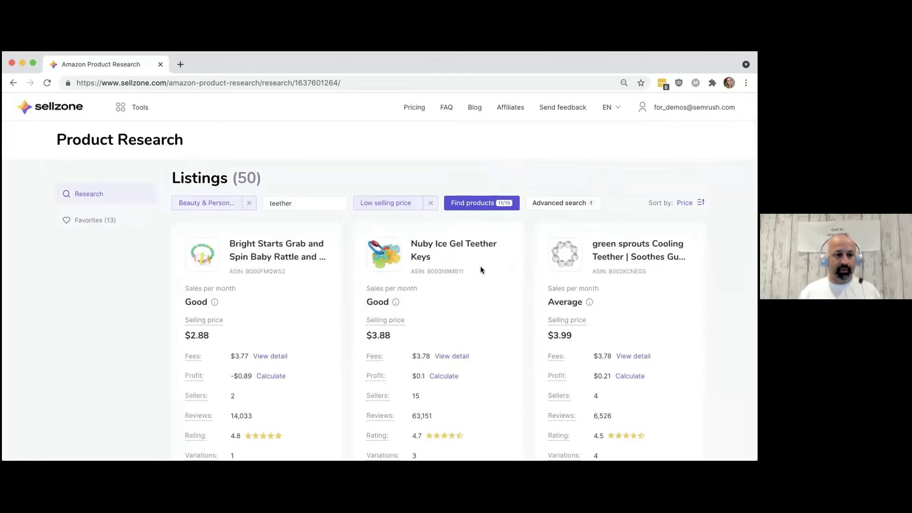